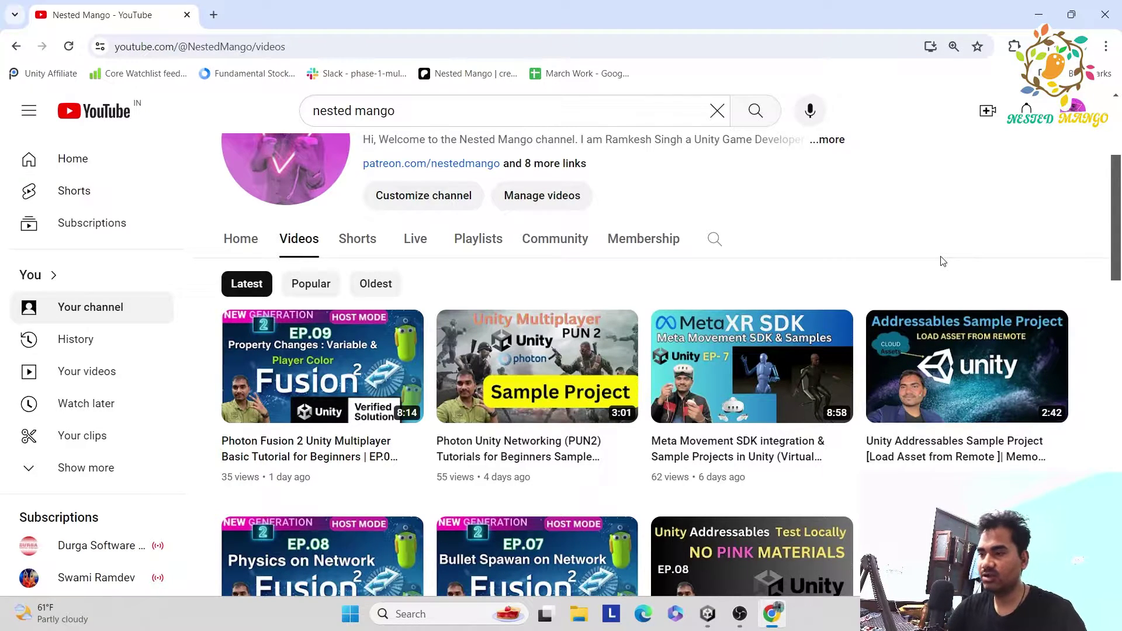
# - Scroll back up the channel's Videos list to browse the latest uploads
pyautogui.scroll(4, 604, 314)
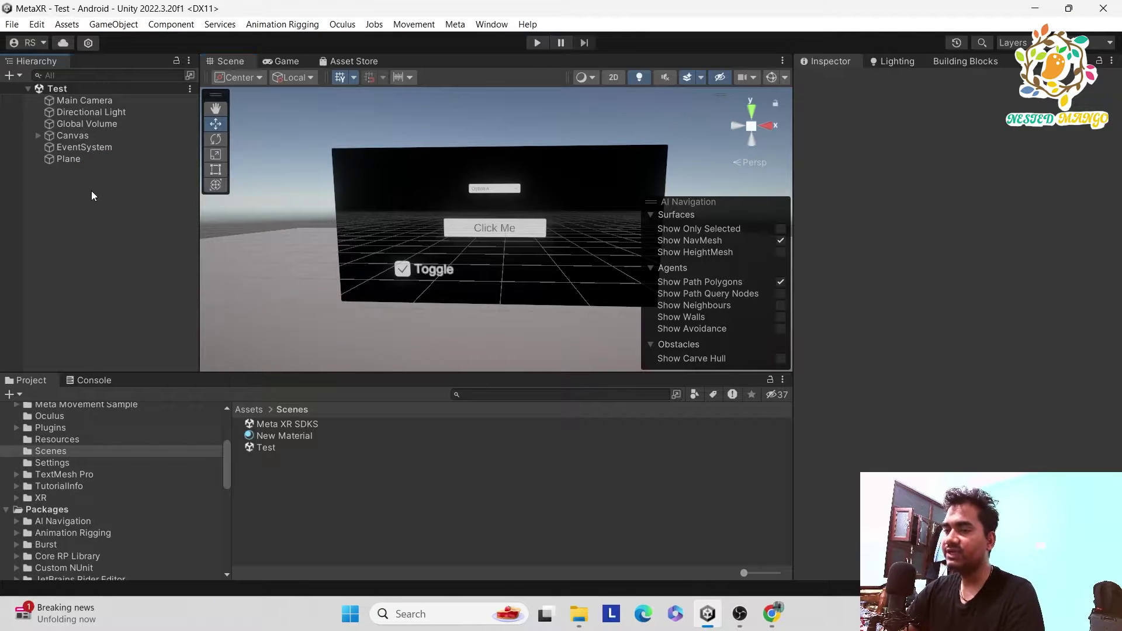
# - Zoom and orbit around the Test scene canvas, then open the Meta XR Building Blocks catalogue
pyautogui.scroll(-8, 479, 176)
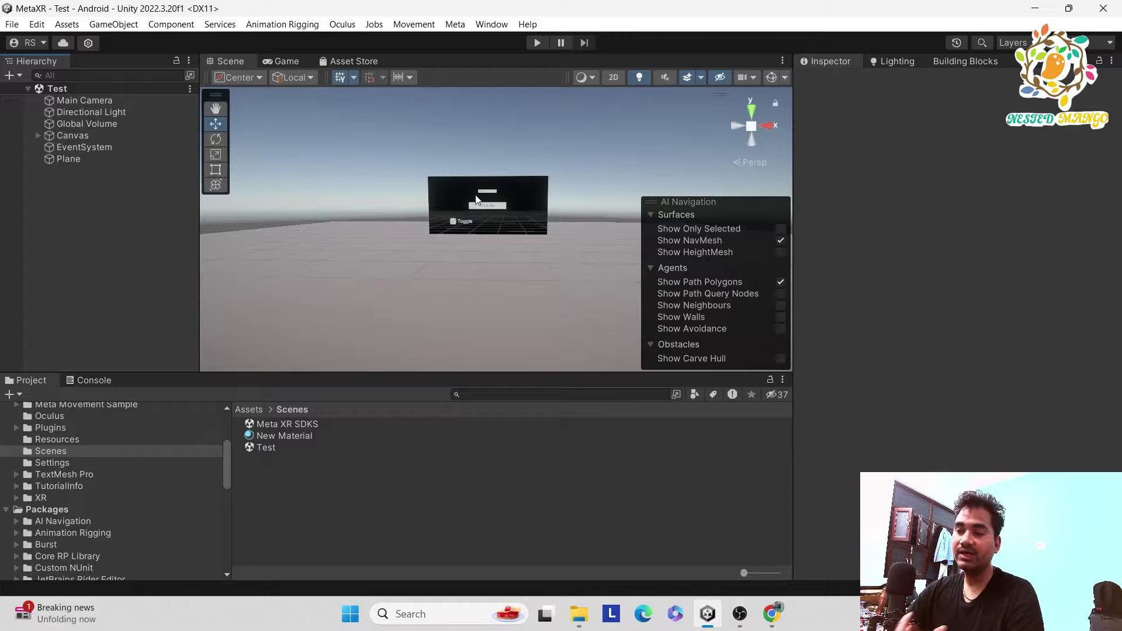
pyautogui.scroll(6, 467, 193)
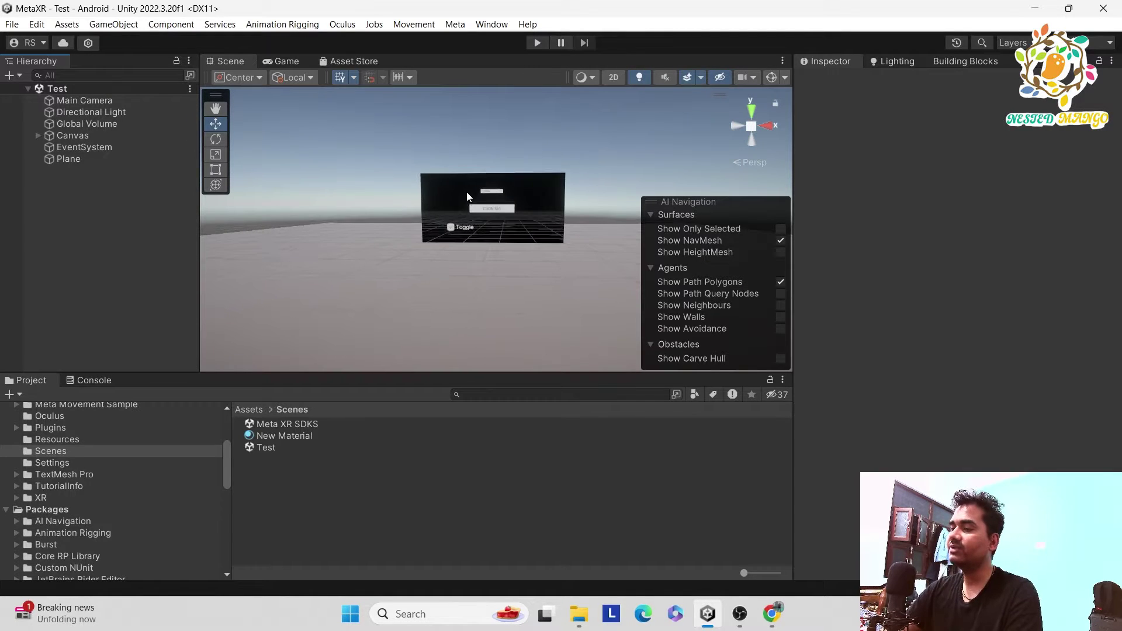
pyautogui.moveTo(466, 193)
pyautogui.keyDown('alt'); pyautogui.mouseDown()
pyautogui.moveTo(443, 199)
pyautogui.moveTo(453, 174)
pyautogui.moveTo(428, 177)
pyautogui.moveTo(461, 192)
pyautogui.mouseUp(); pyautogui.keyUp('alt')
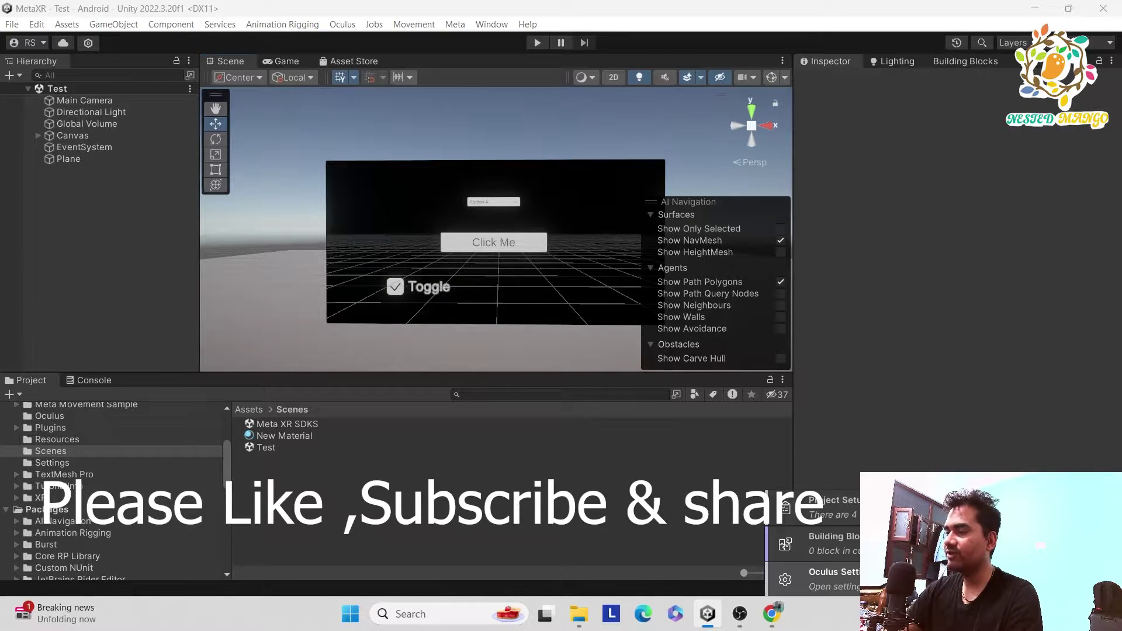
pyautogui.click(830, 544)
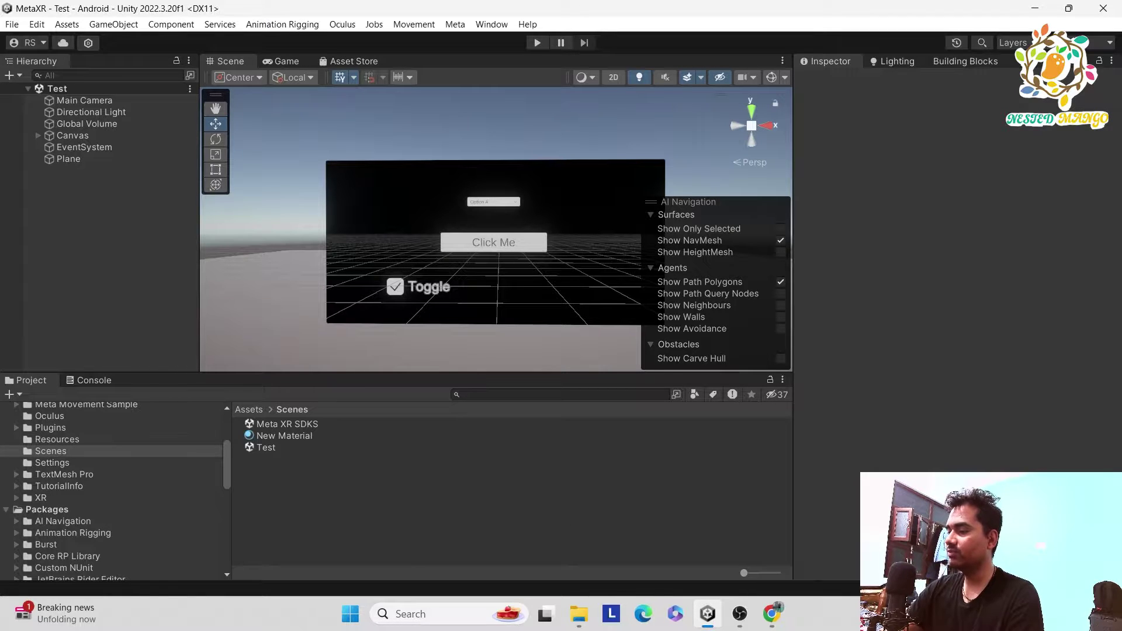
# - Add the Pointable Item building block to the Hierarchy and expand it to see its children
pyautogui.scroll(-10, 906, 293)
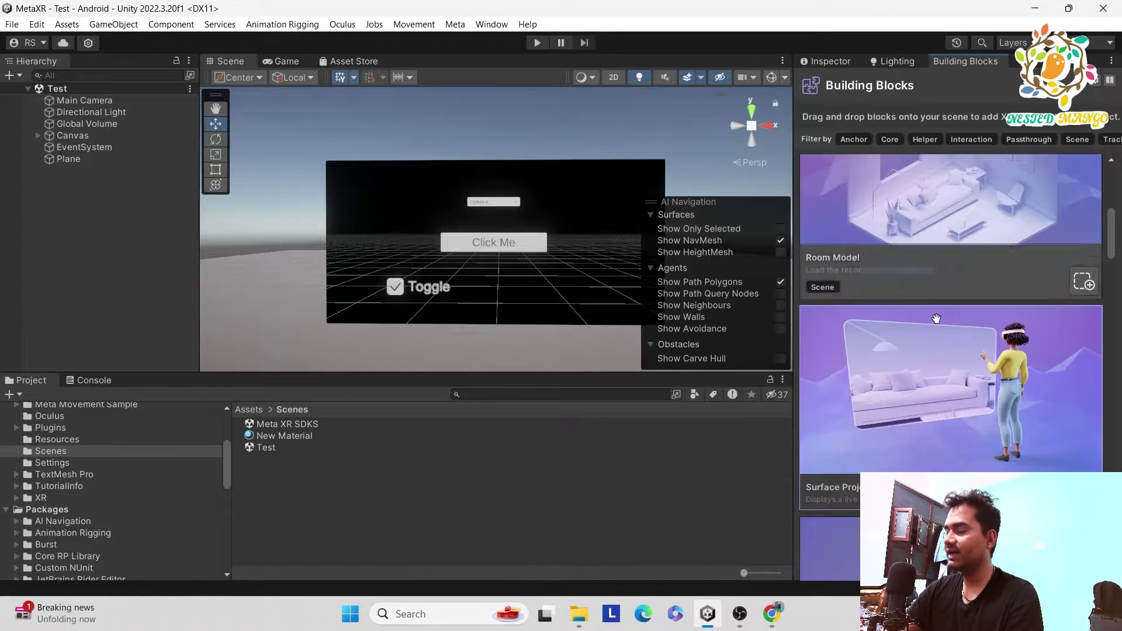
pyautogui.scroll(-2, 915, 322)
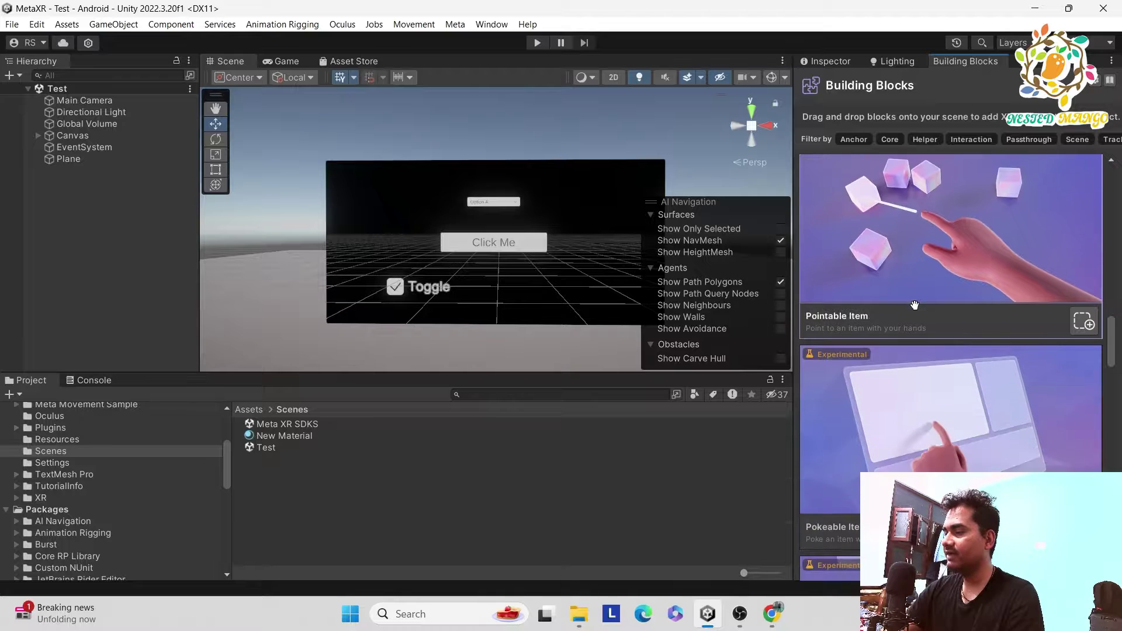
pyautogui.moveTo(935, 259); pyautogui.dragTo(32, 203)
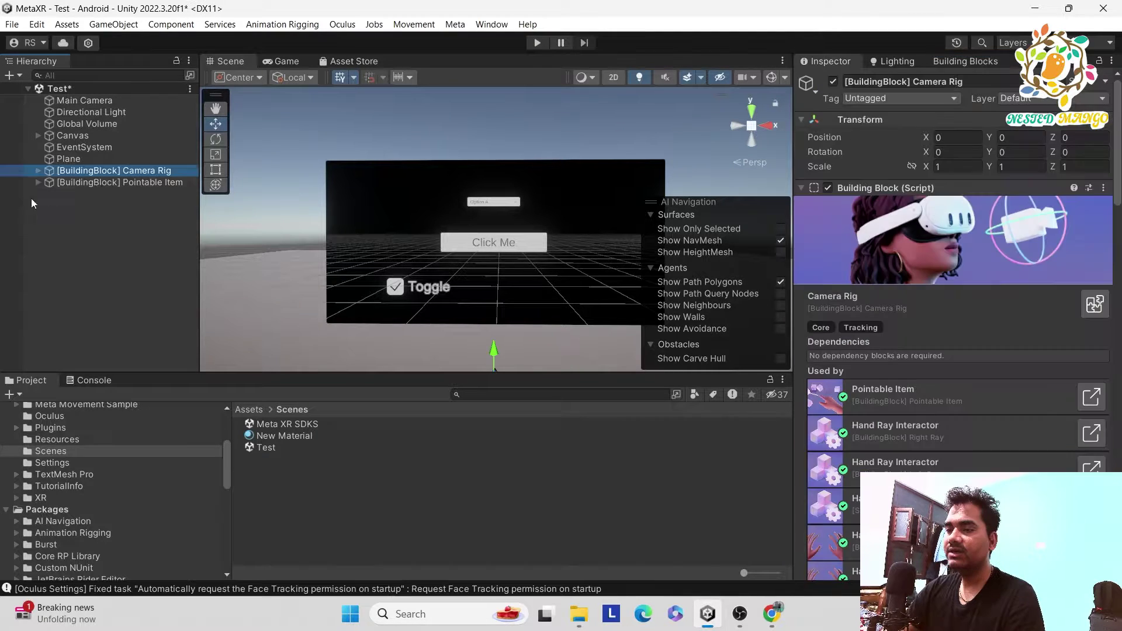
pyautogui.click(37, 183)
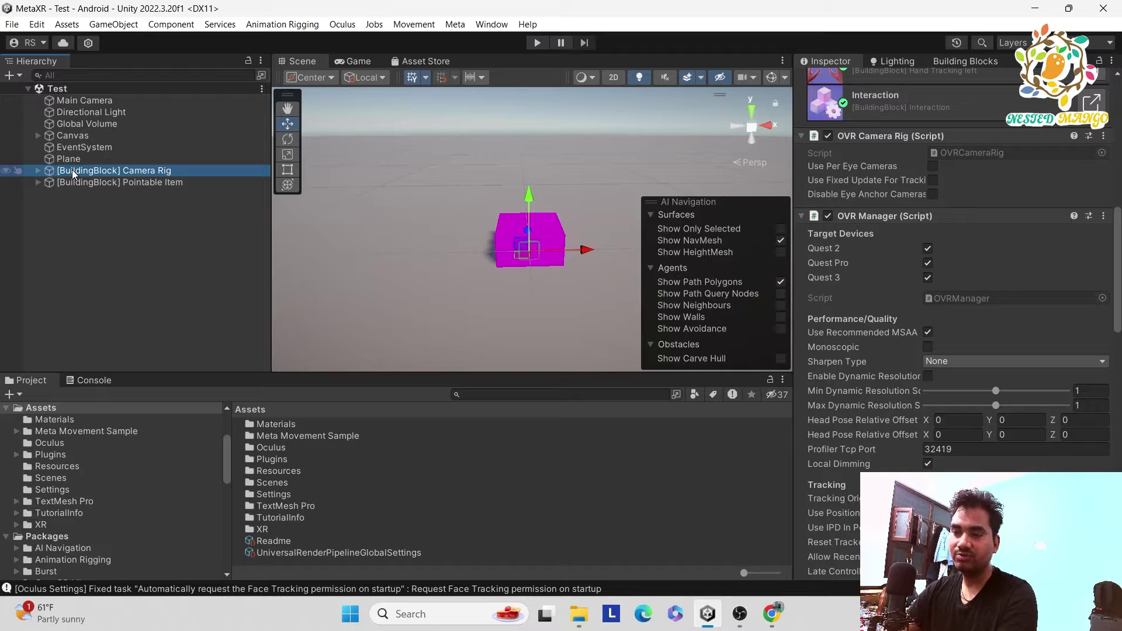
# - Select the Canvas, frame it, and orbit the Scene view to face it head-on
pyautogui.click(79, 138)
pyautogui.scroll(-2, 892, 349)
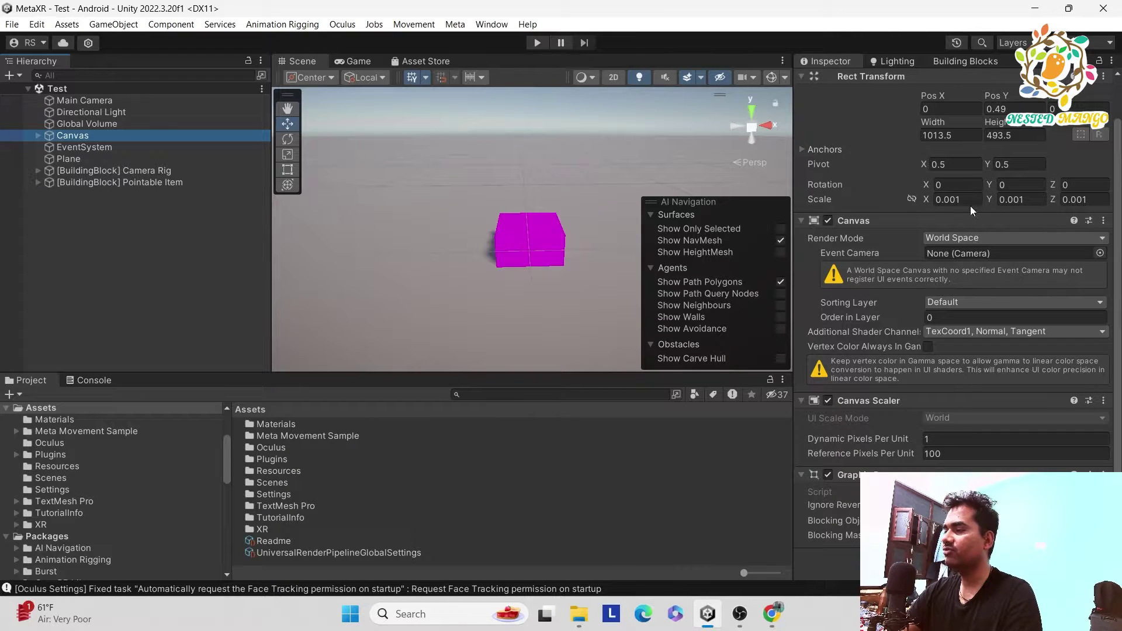
pyautogui.doubleClick(86, 138)
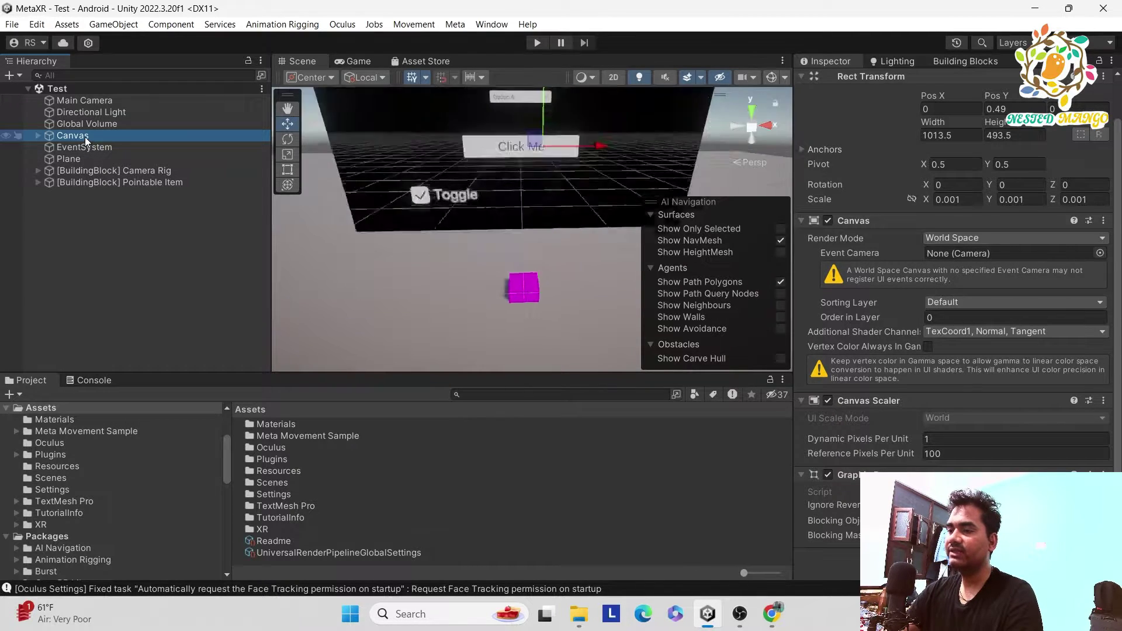
pyautogui.click(496, 170)
pyautogui.keyDown('alt'); pyautogui.moveTo(467, 164); pyautogui.dragTo(501, 167); pyautogui.keyUp('alt')
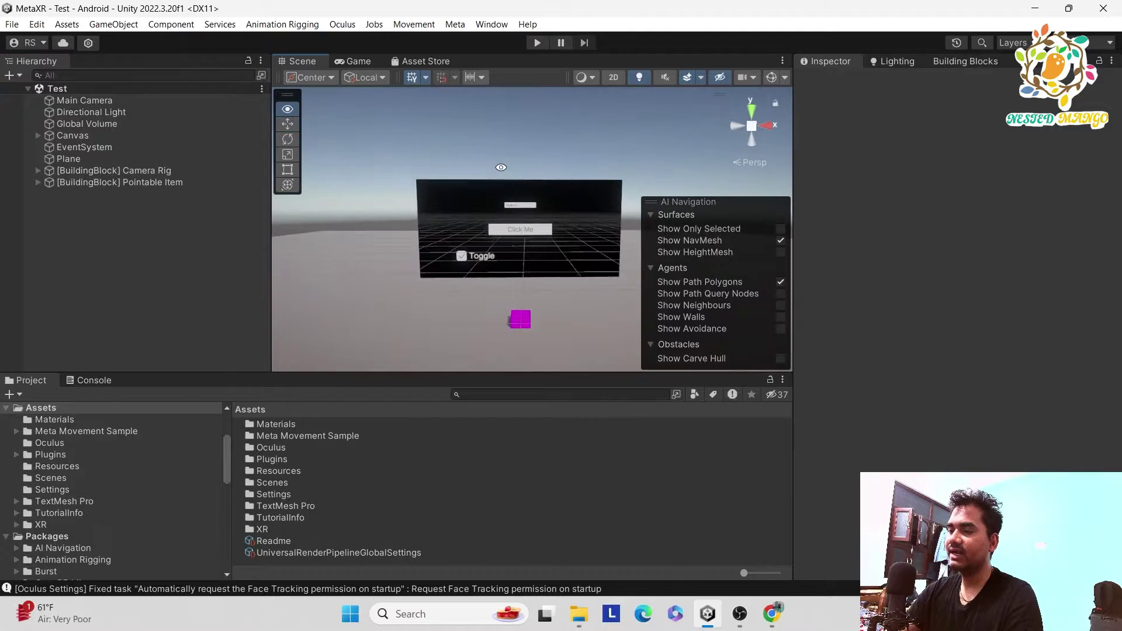
# - Expand the Canvas to show its Panel, Button, Toggle and Dropdown, then reselect Canvas
pyautogui.click(37, 136)
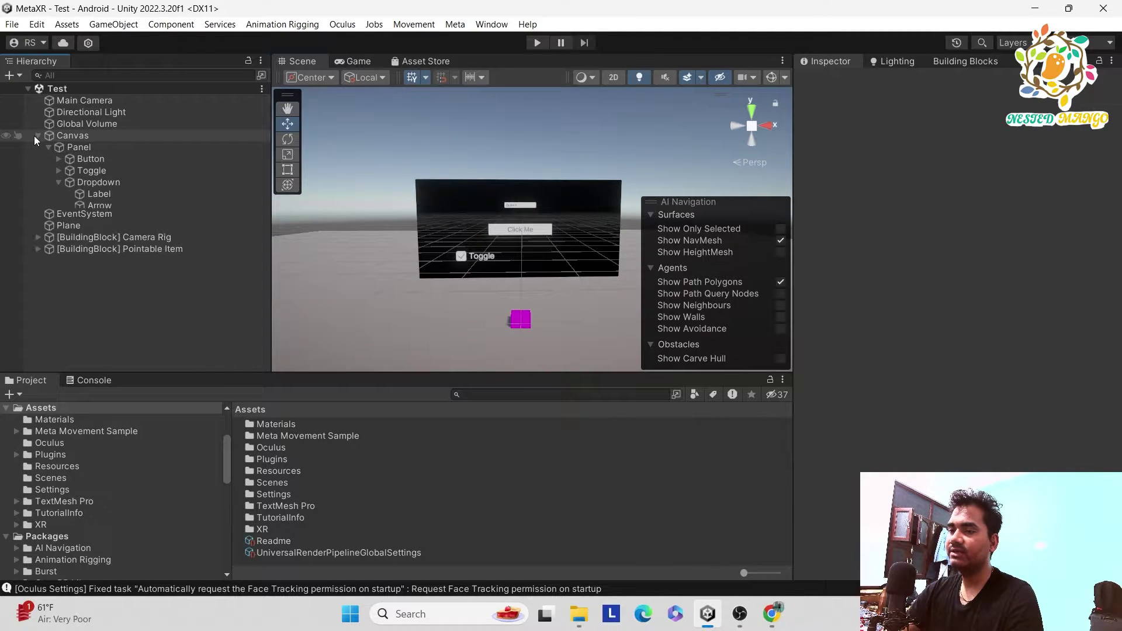
pyautogui.click(58, 182)
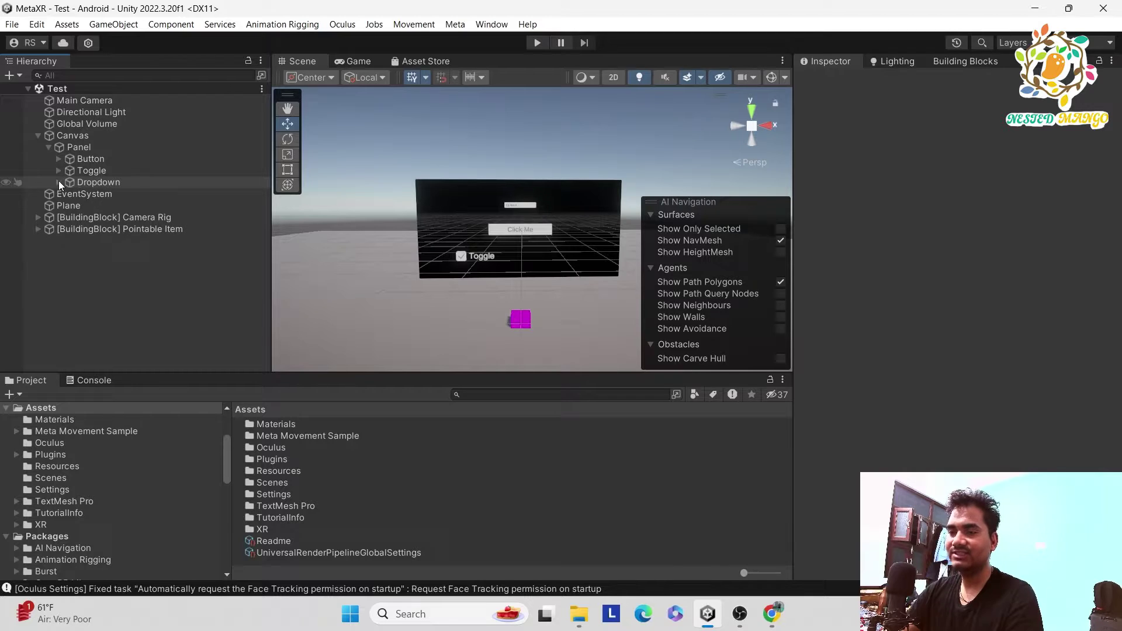
pyautogui.click(64, 136)
# - Add a Pointable Canvas component to the Canvas via a 'Pointab' search and expand its Optionals
pyautogui.click(953, 564)
pyautogui.write('P')
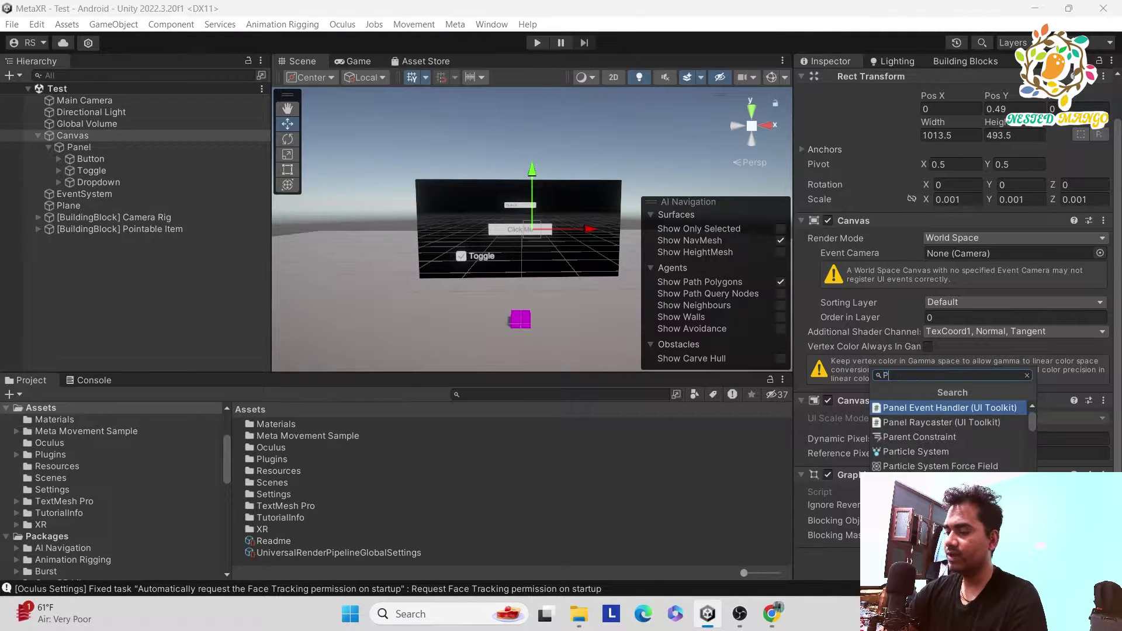
pyautogui.write('ointa')
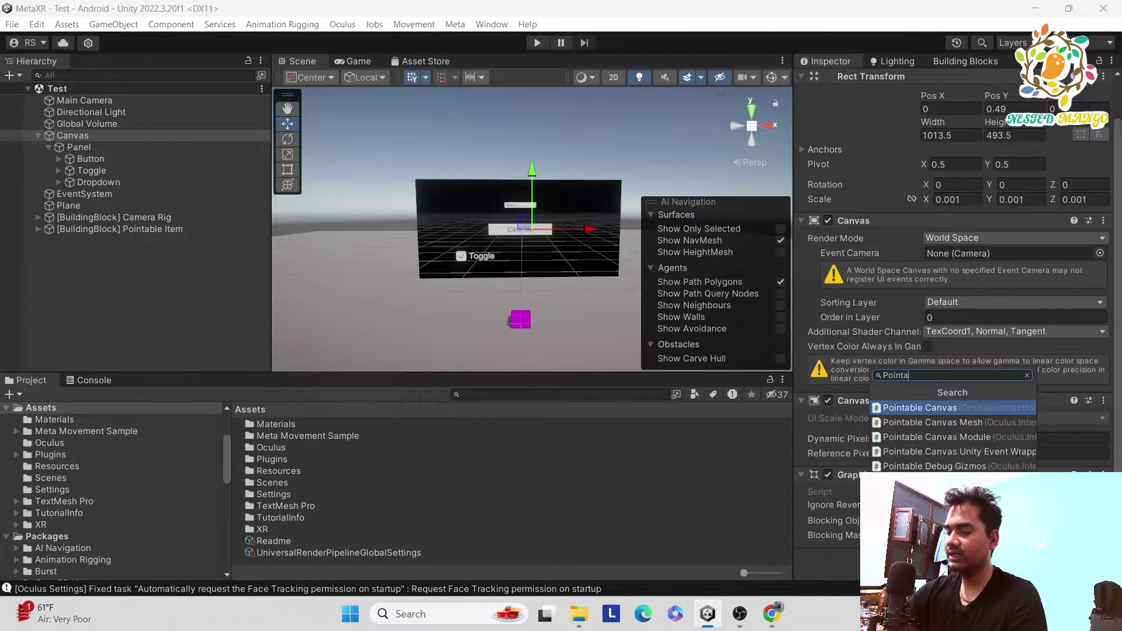
pyautogui.write('b')
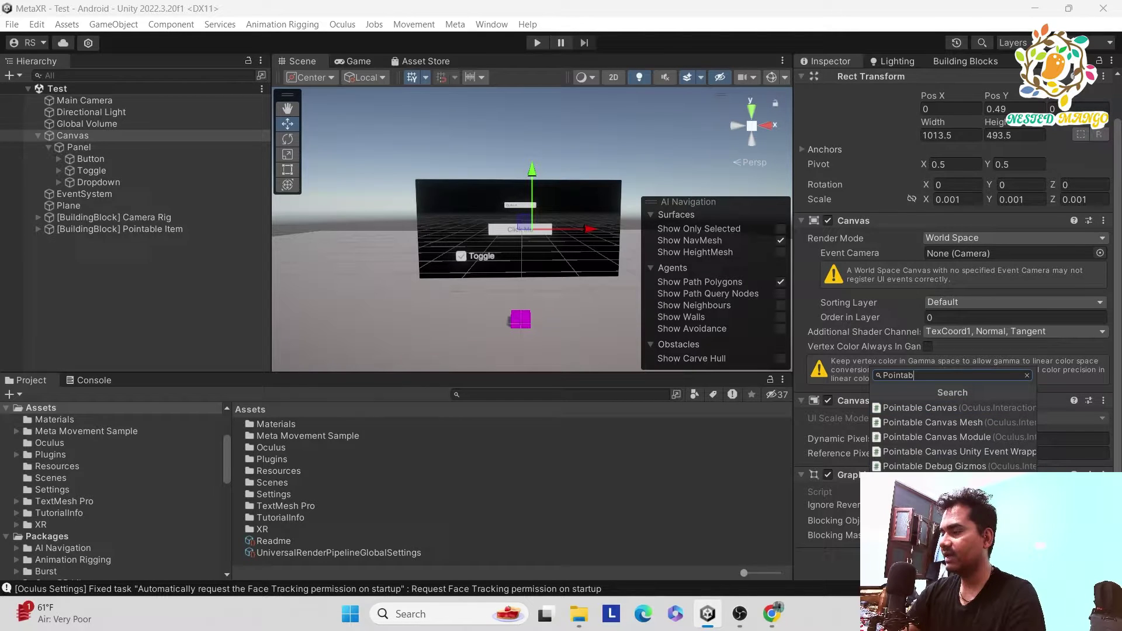
pyautogui.click(990, 409)
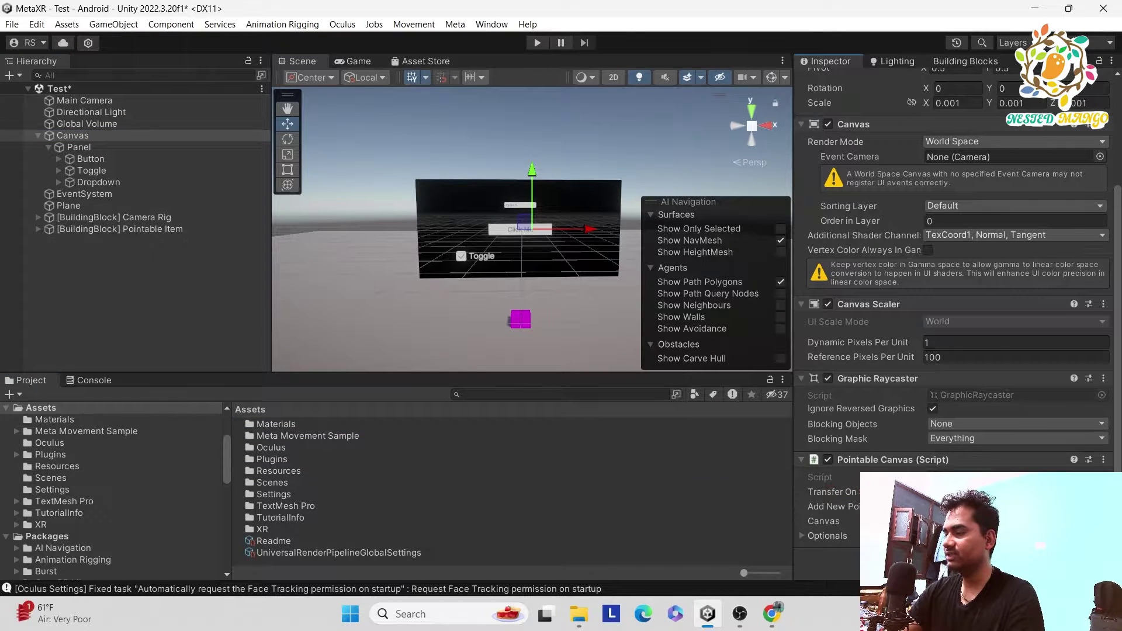
pyautogui.click(806, 539)
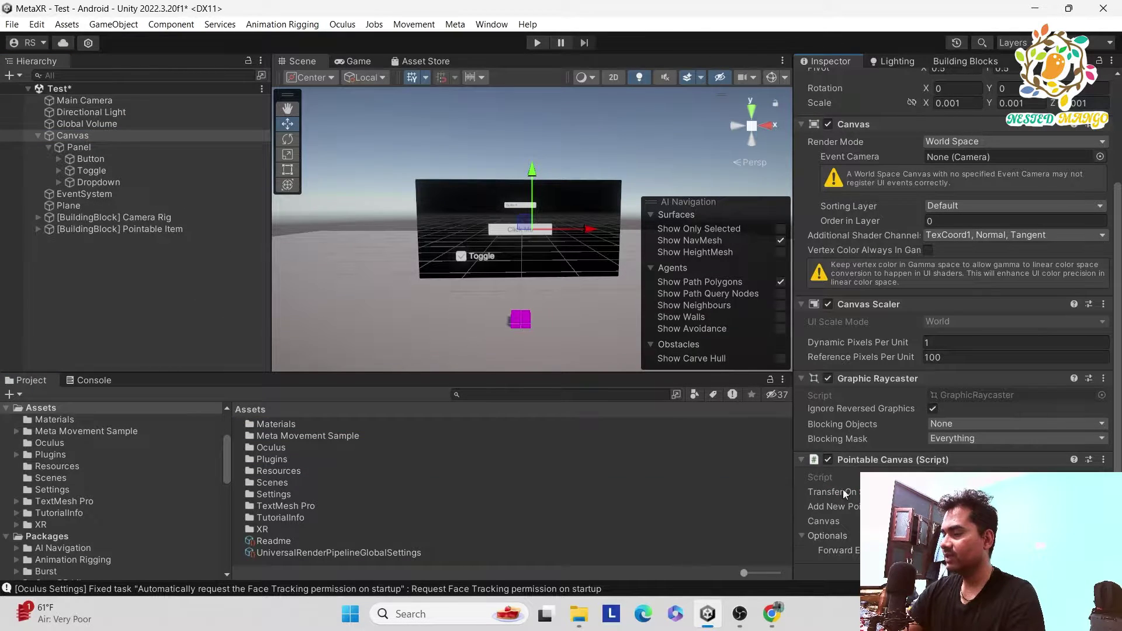
pyautogui.scroll(-1, 807, 539)
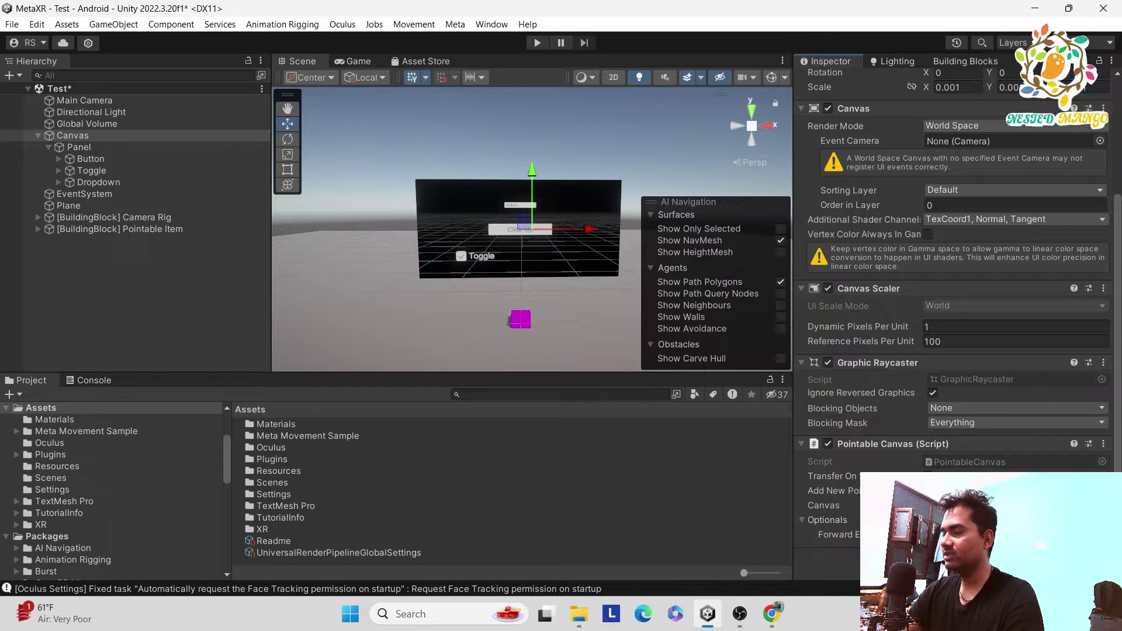
# - Collapse the Panel's children in the Hierarchy and reselect the Canvas
pyautogui.click(49, 148)
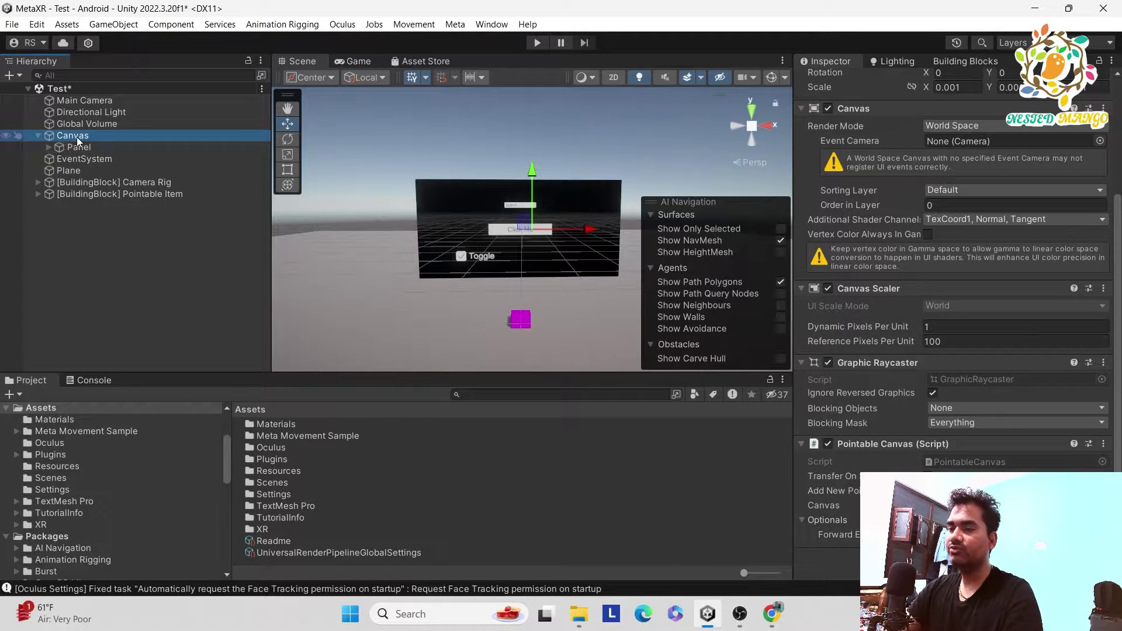
pyautogui.keyDown('ctrl'); pyautogui.click(76, 137); pyautogui.keyUp('ctrl')
pyautogui.click(89, 133)
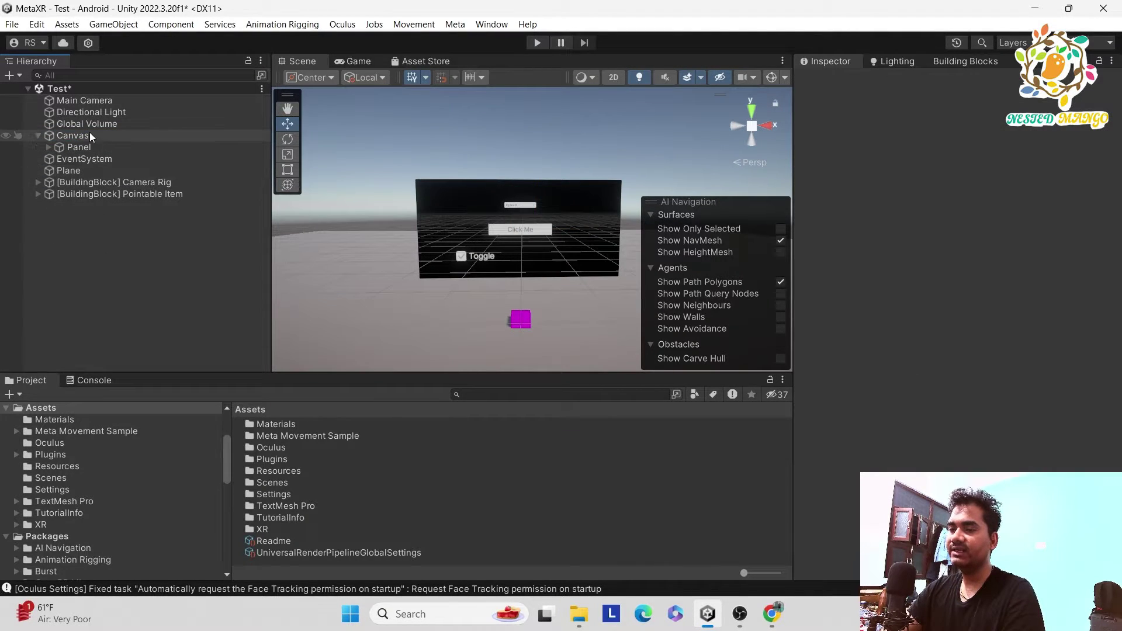
# - Create a 3D Cube as a child of the Canvas and select it
pyautogui.rightClick(90, 142)
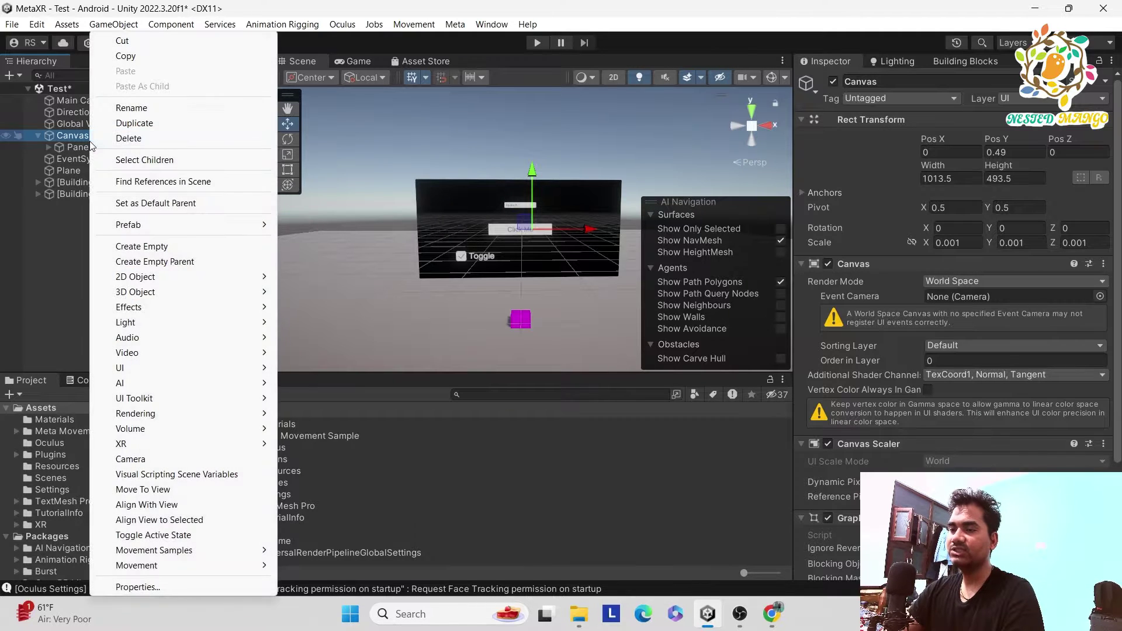
pyautogui.moveTo(134, 306)
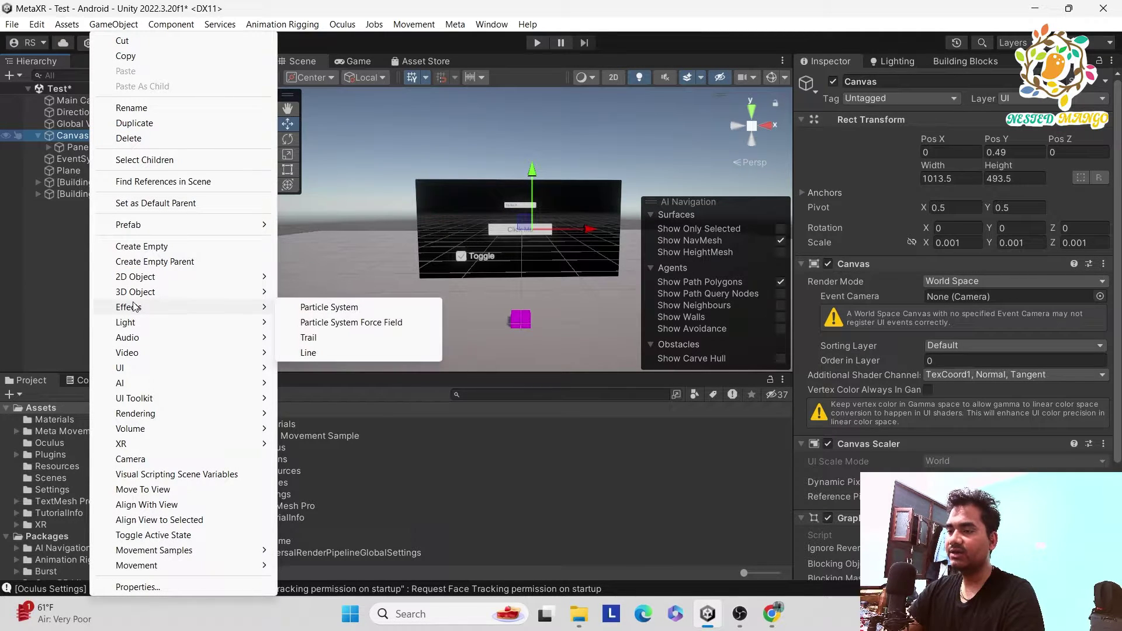
pyautogui.moveTo(178, 294)
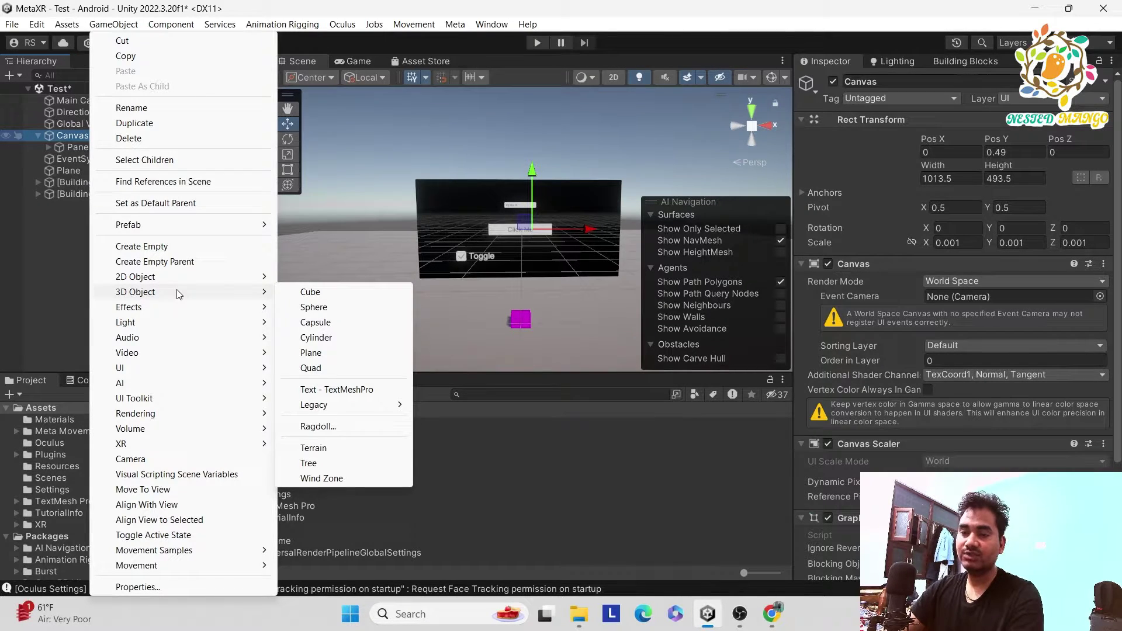
pyautogui.click(310, 292)
pyautogui.click(75, 241)
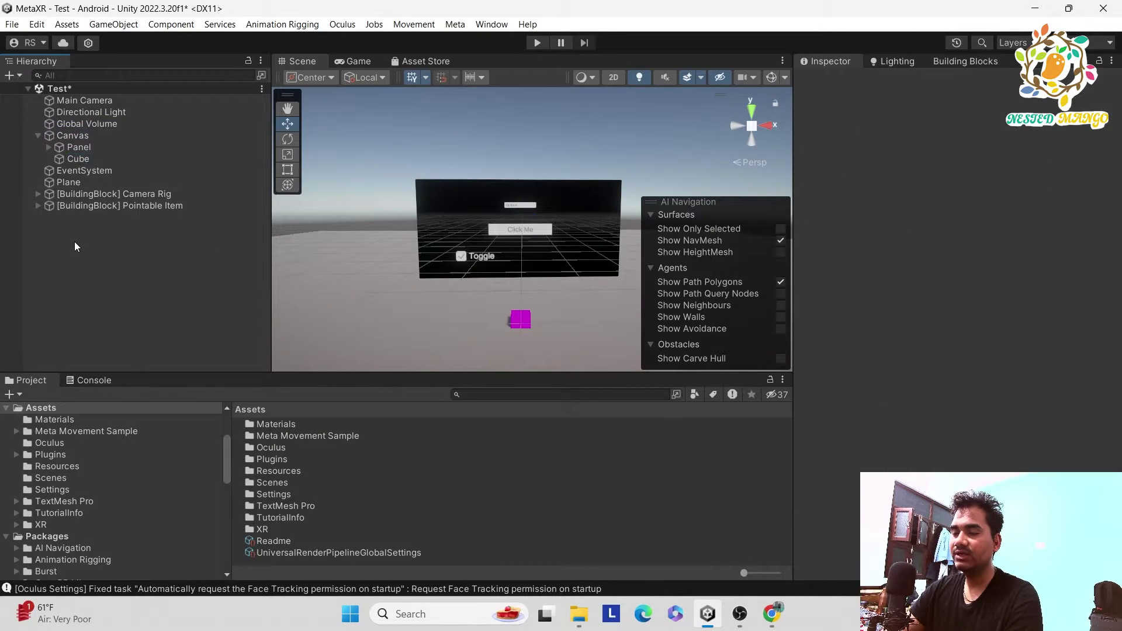
pyautogui.click(79, 158)
# - Scale the Cube up, widening and heightening it to about 1036 × 477 × 170 over the canvas
pyautogui.scroll(-3, 880, 279)
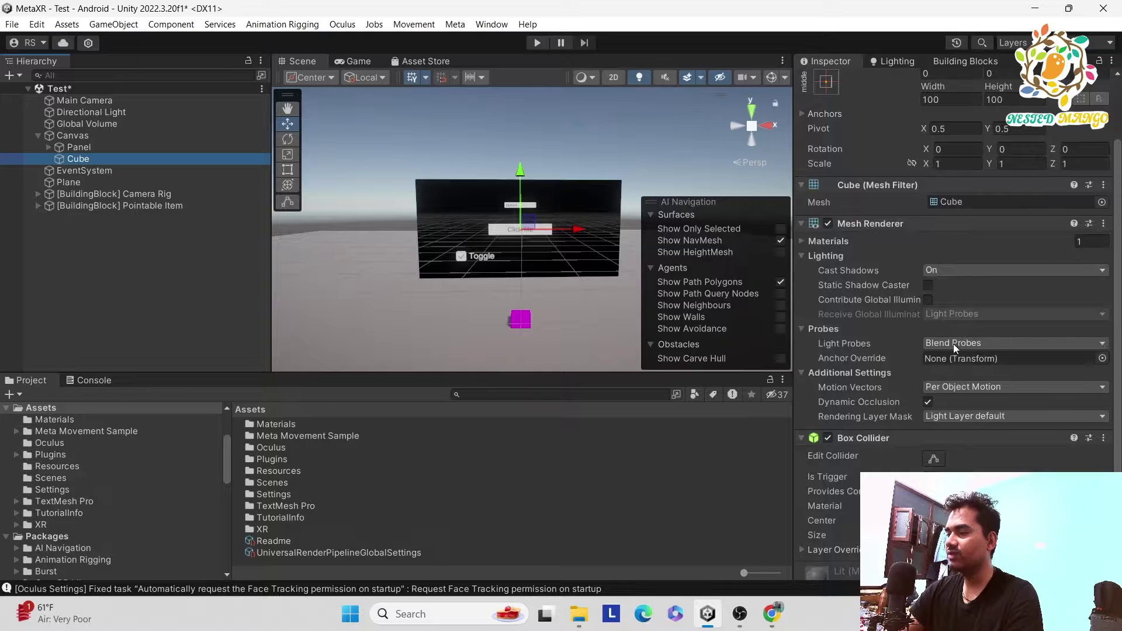
pyautogui.click(933, 458)
pyautogui.scroll(6, 465, 204)
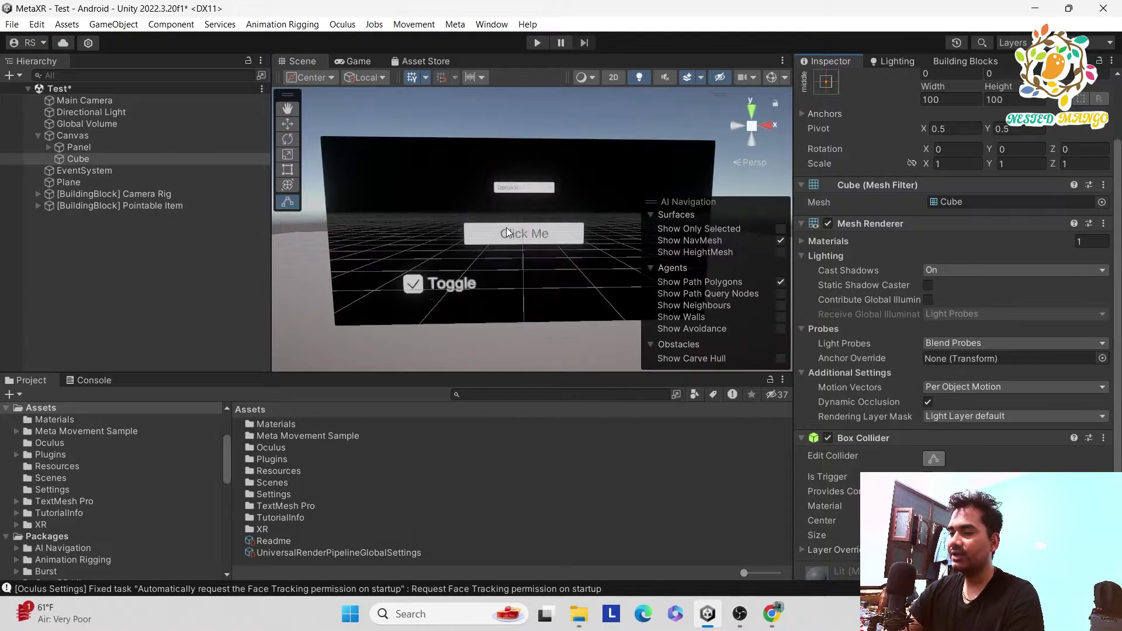
pyautogui.press('r')
pyautogui.press('2')
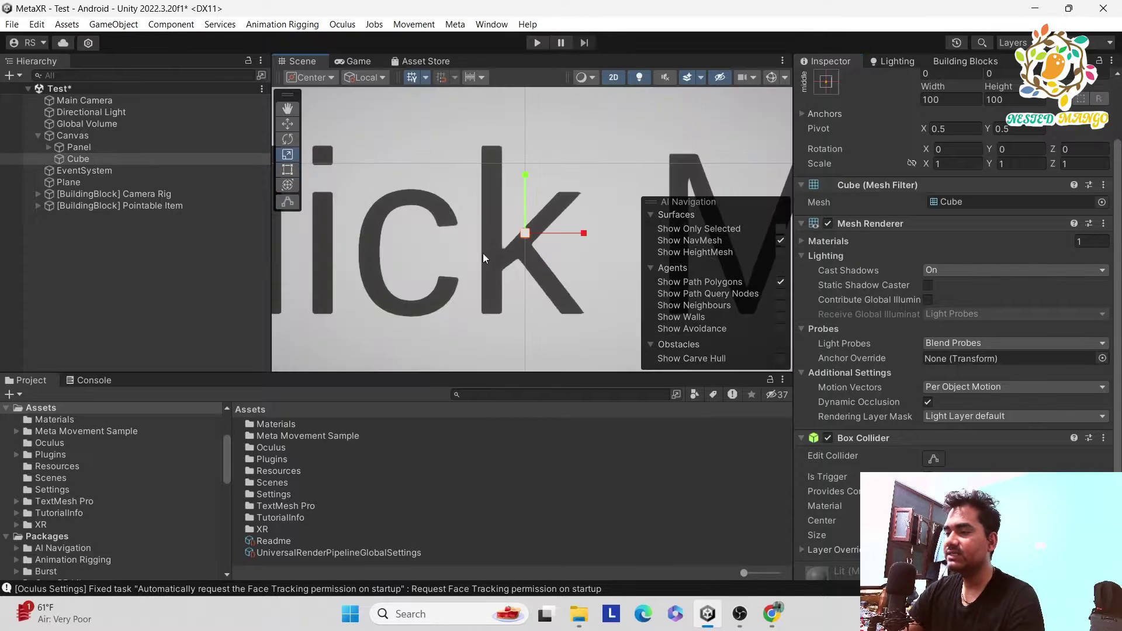
pyautogui.moveTo(525, 233); pyautogui.dragTo(878, 139)
pyautogui.scroll(-5, 513, 180)
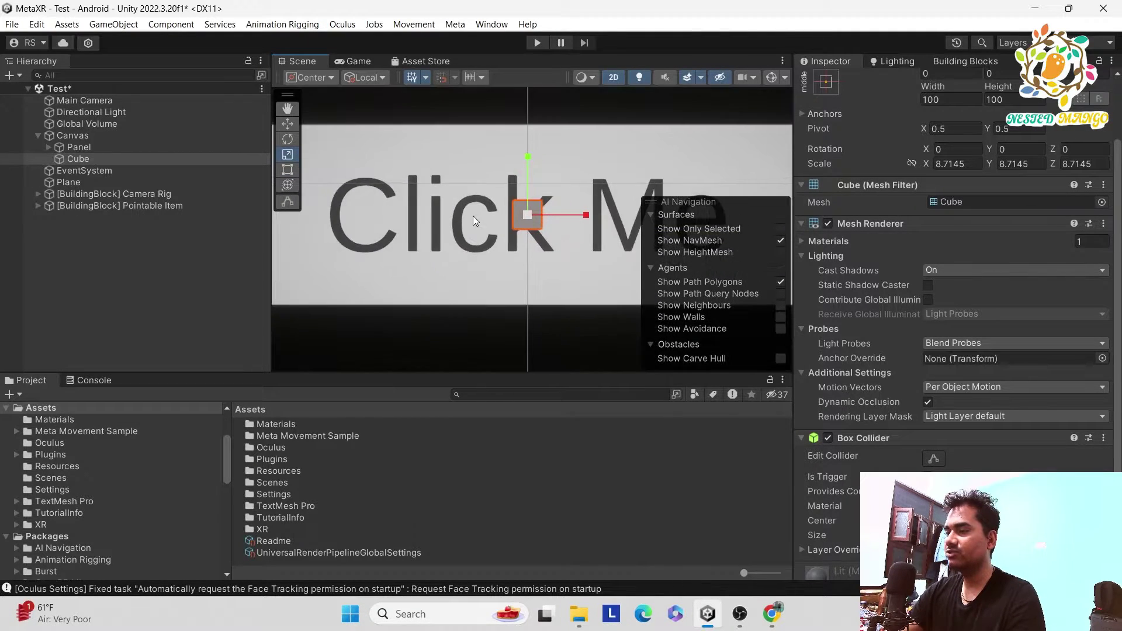
pyautogui.moveTo(579, 214); pyautogui.dragTo(832, 156)
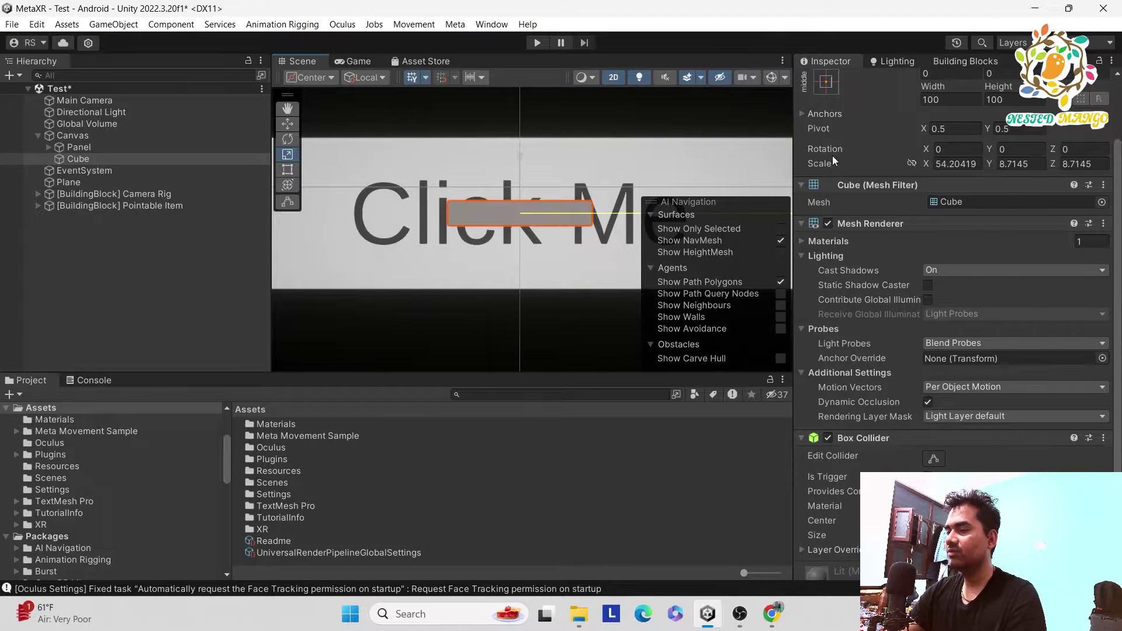
pyautogui.scroll(-5, 532, 215)
pyautogui.moveTo(514, 181); pyautogui.dragTo(543, 73)
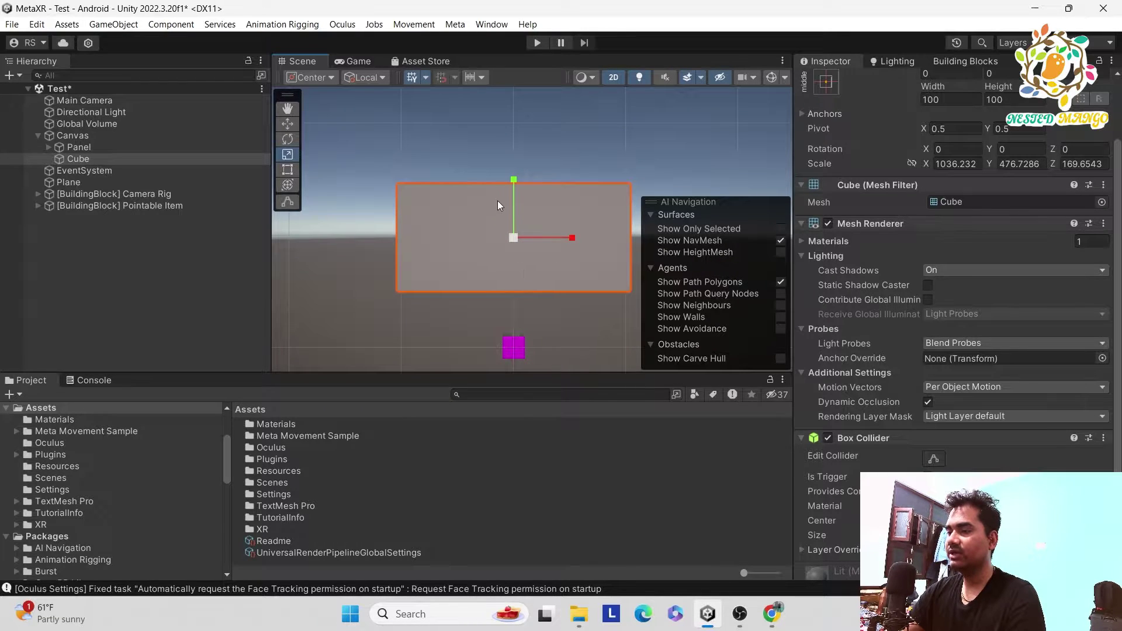
# - Switch the Scene view out of 2D and orbit to see the Cube slab at an angle
pyautogui.scroll(1, 388, 88)
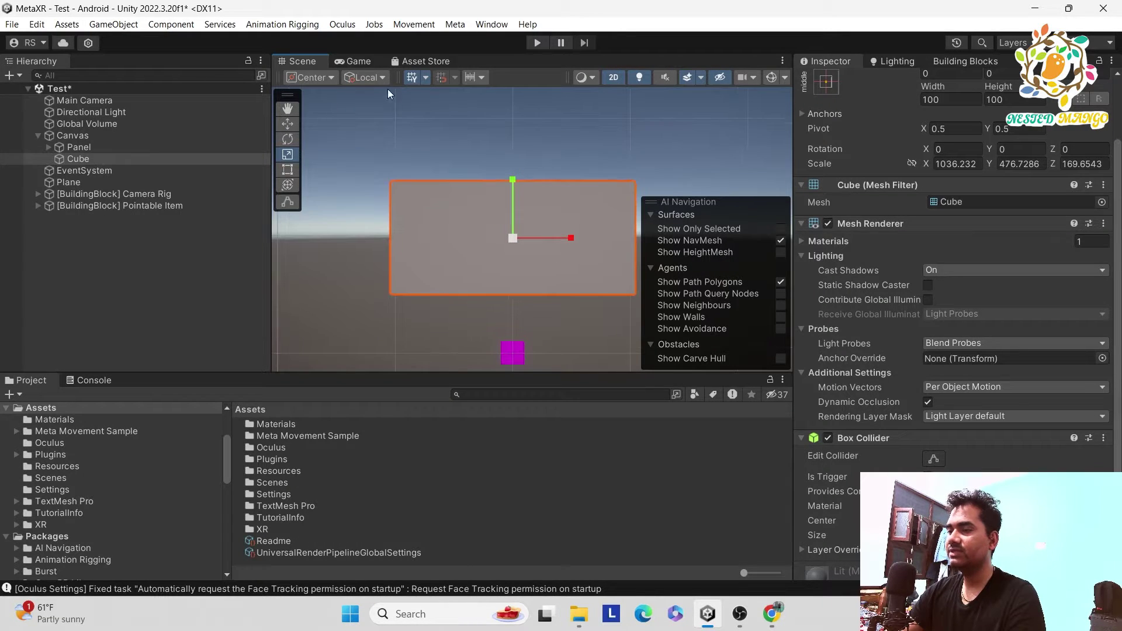
pyautogui.click(614, 77)
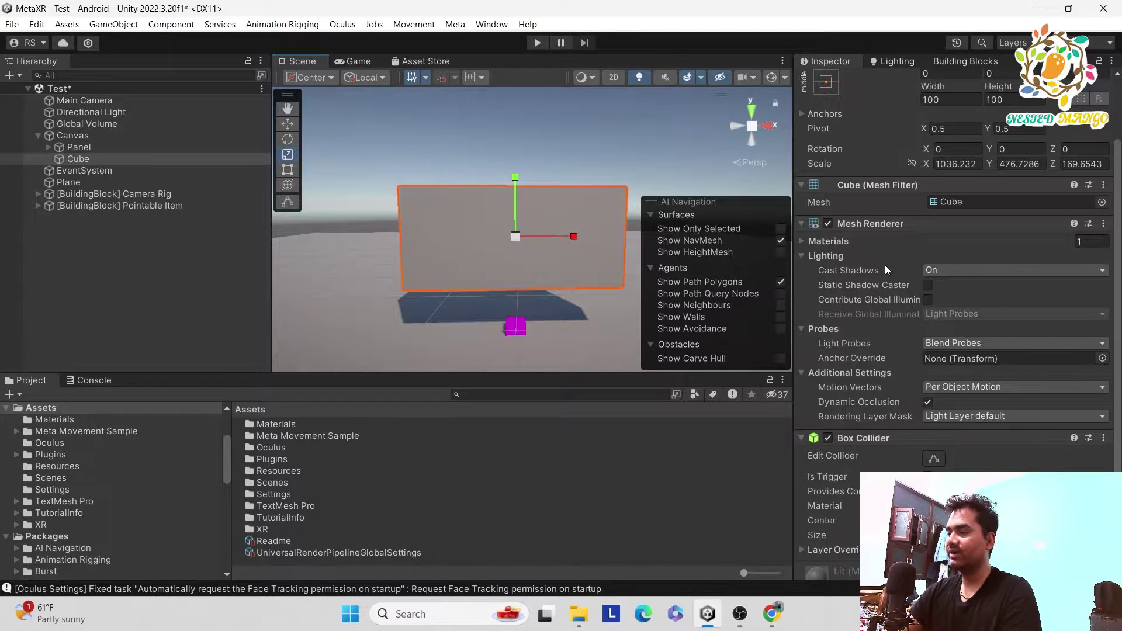
pyautogui.moveTo(456, 228)
pyautogui.keyDown('alt'); pyautogui.mouseDown()
pyautogui.moveTo(397, 224)
pyautogui.moveTo(452, 240)
pyautogui.mouseUp(); pyautogui.keyUp('alt')
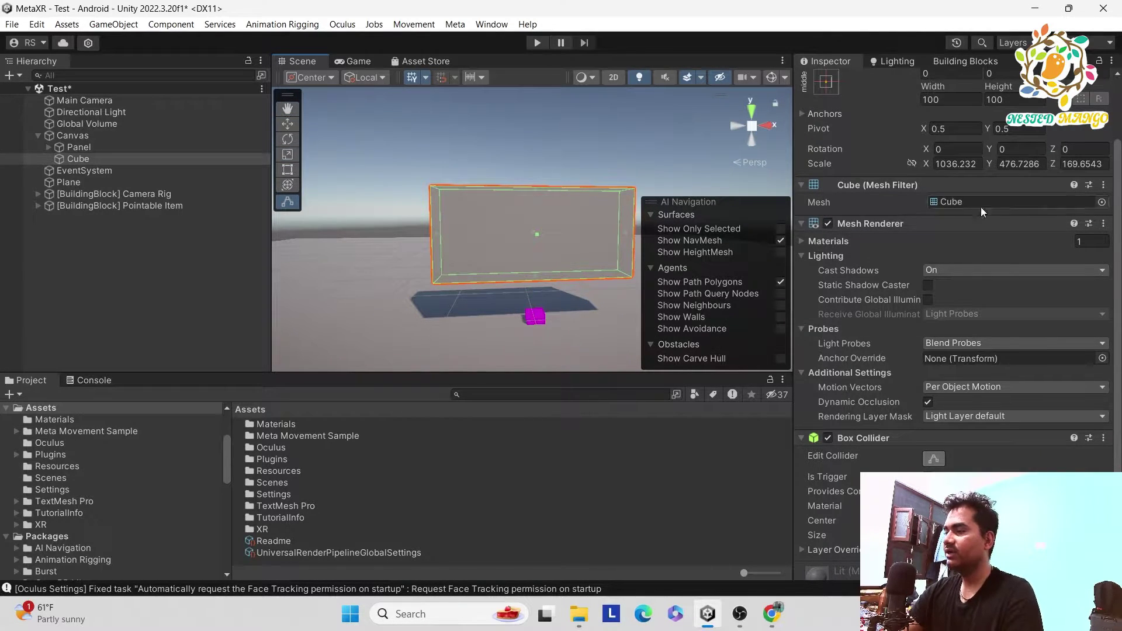
# - Remove the Cube's Mesh Renderer and Mesh Filter, keeping only its Box Collider, and save the scene
pyautogui.click(1104, 223)
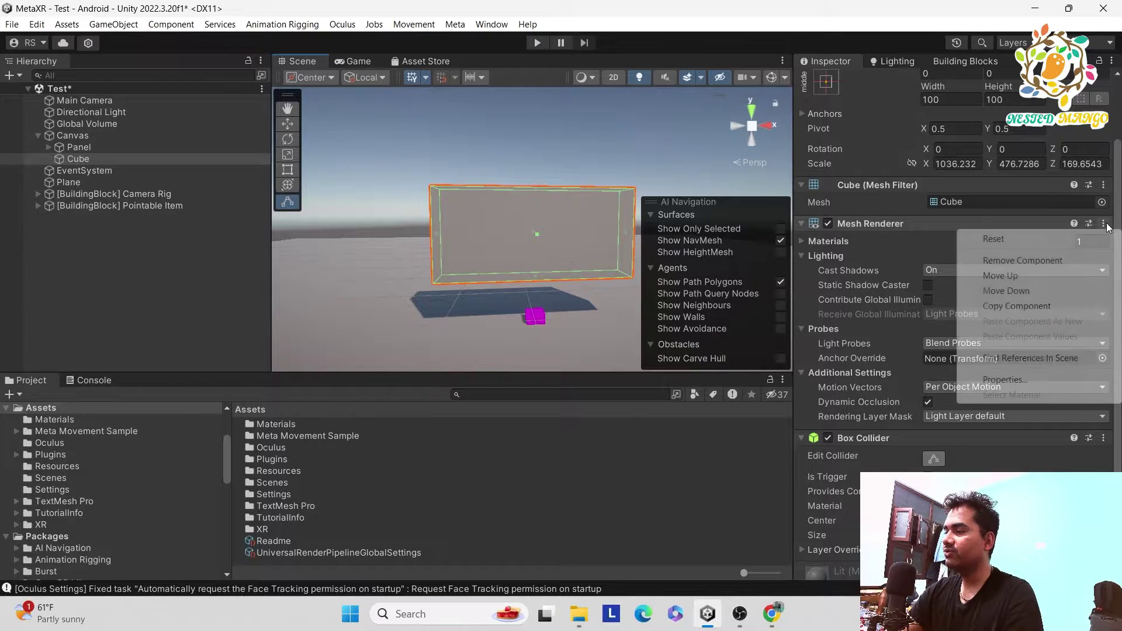
pyautogui.click(1057, 264)
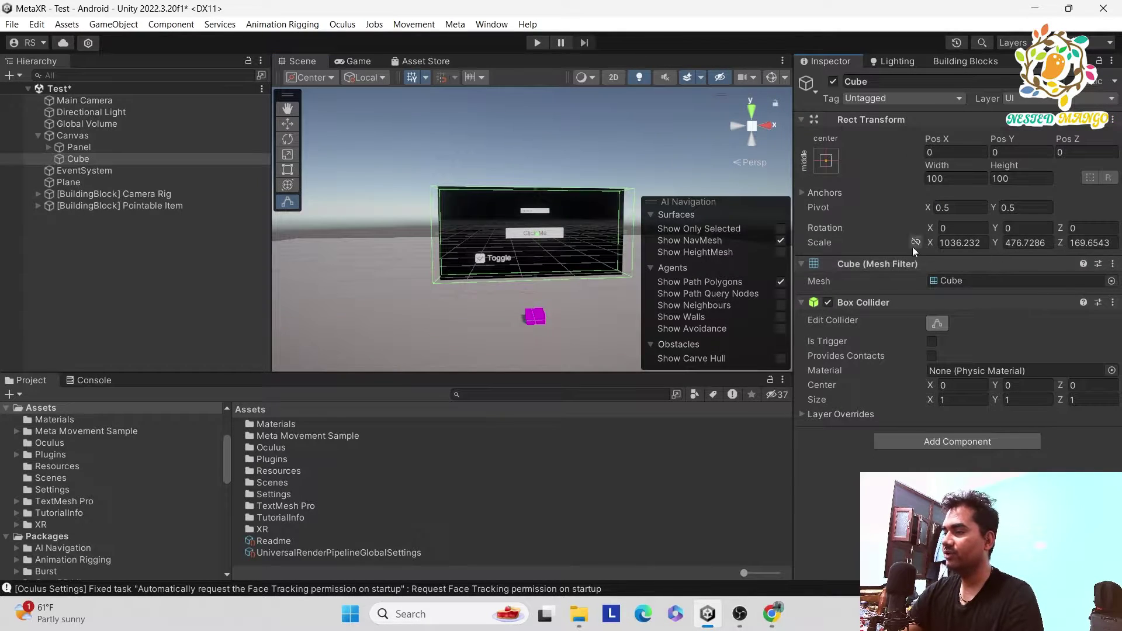
pyautogui.click(1113, 264)
pyautogui.click(1009, 298)
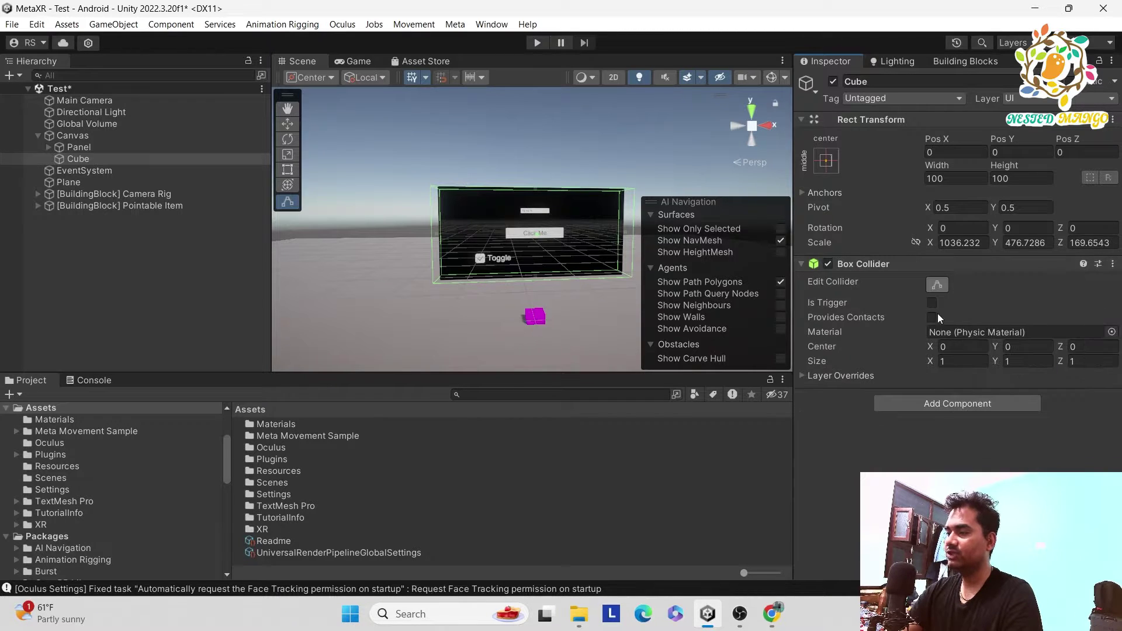
pyautogui.hotkey('ctrl', 's')
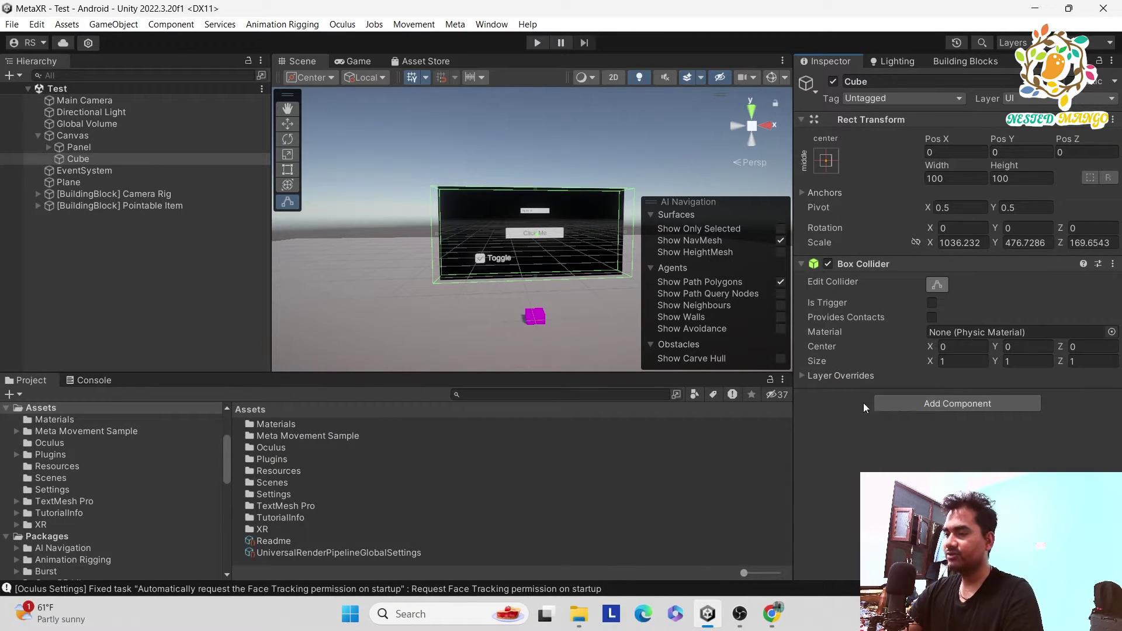
pyautogui.keyDown('alt'); pyautogui.moveTo(549, 288); pyautogui.dragTo(555, 288); pyautogui.keyUp('alt')
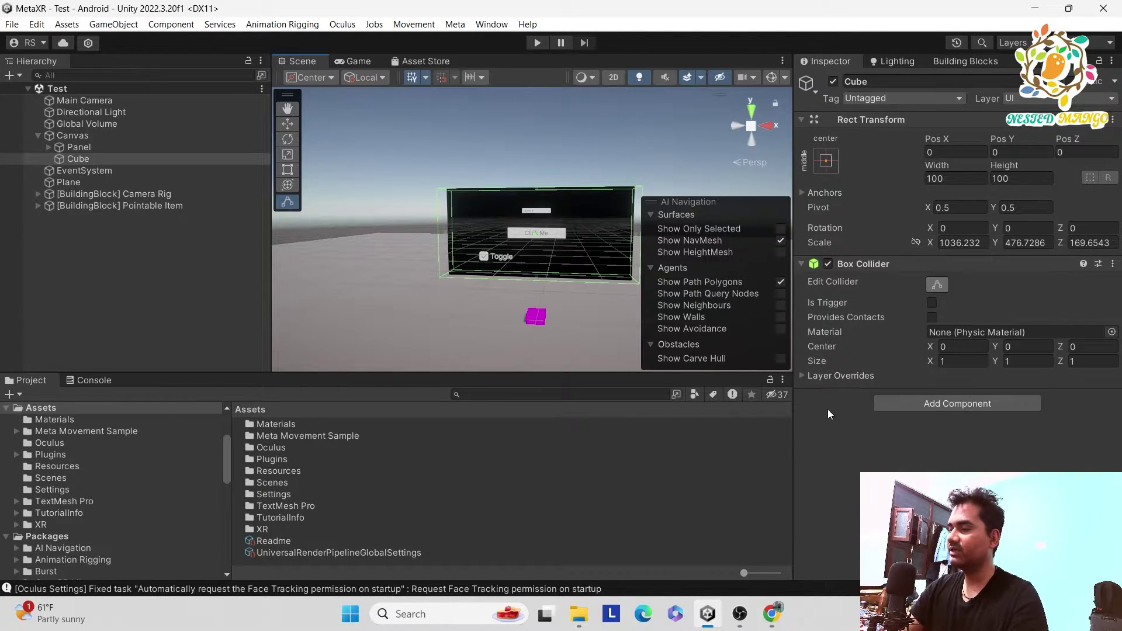
pyautogui.click(919, 409)
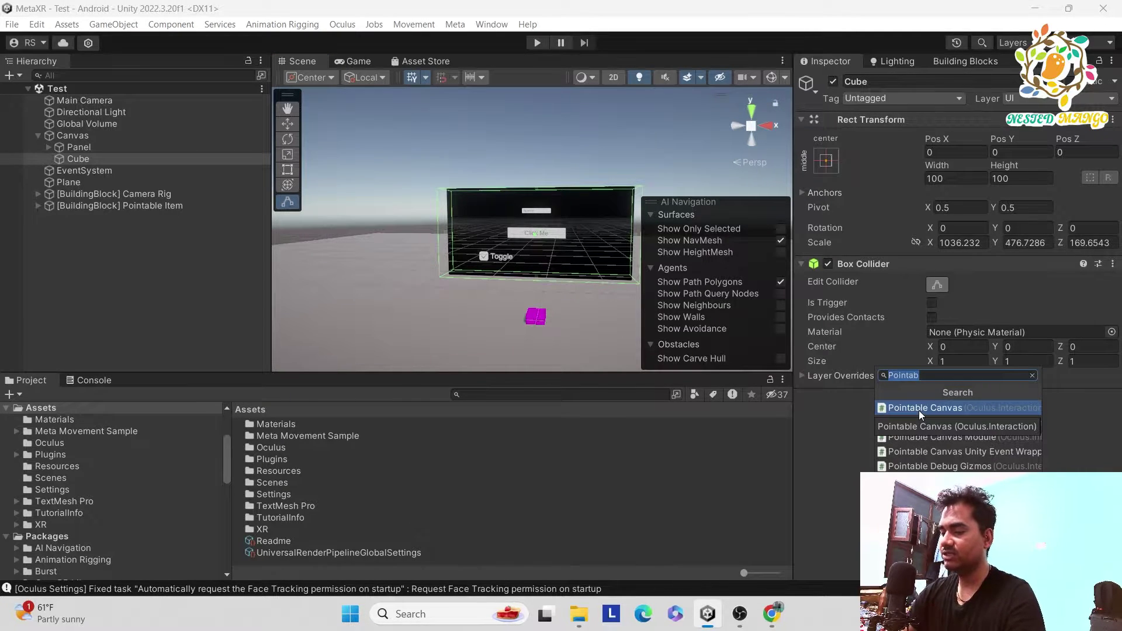
# - Add a Collider Surface to the Cube, set its Collider to the Cube's Box Collider, and save
pyautogui.write('Coll')
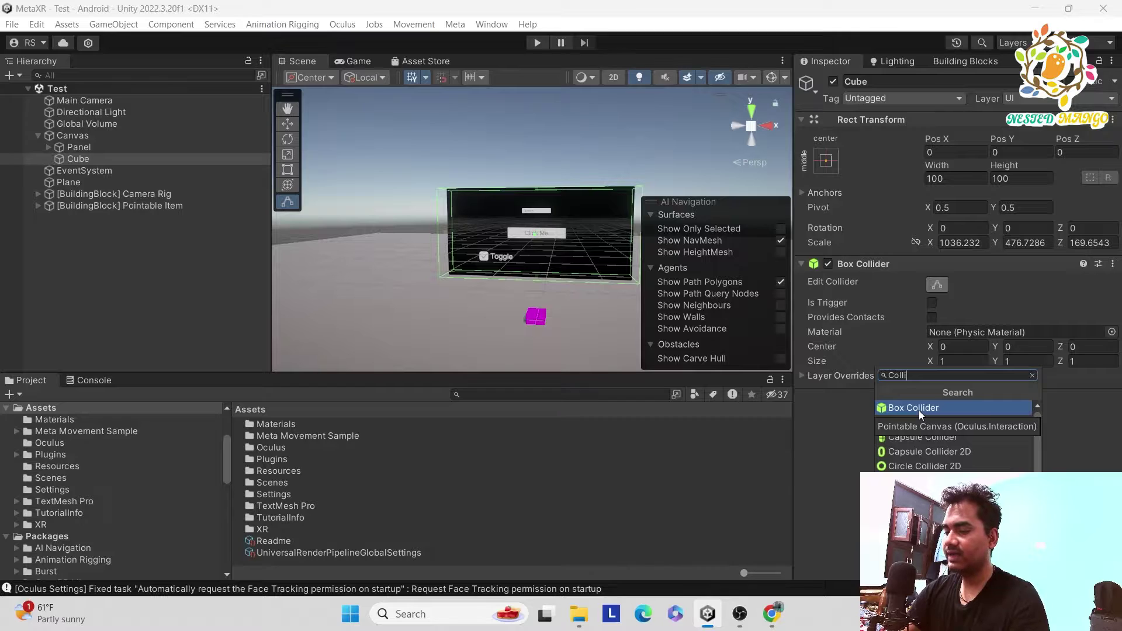
pyautogui.write('ider Su')
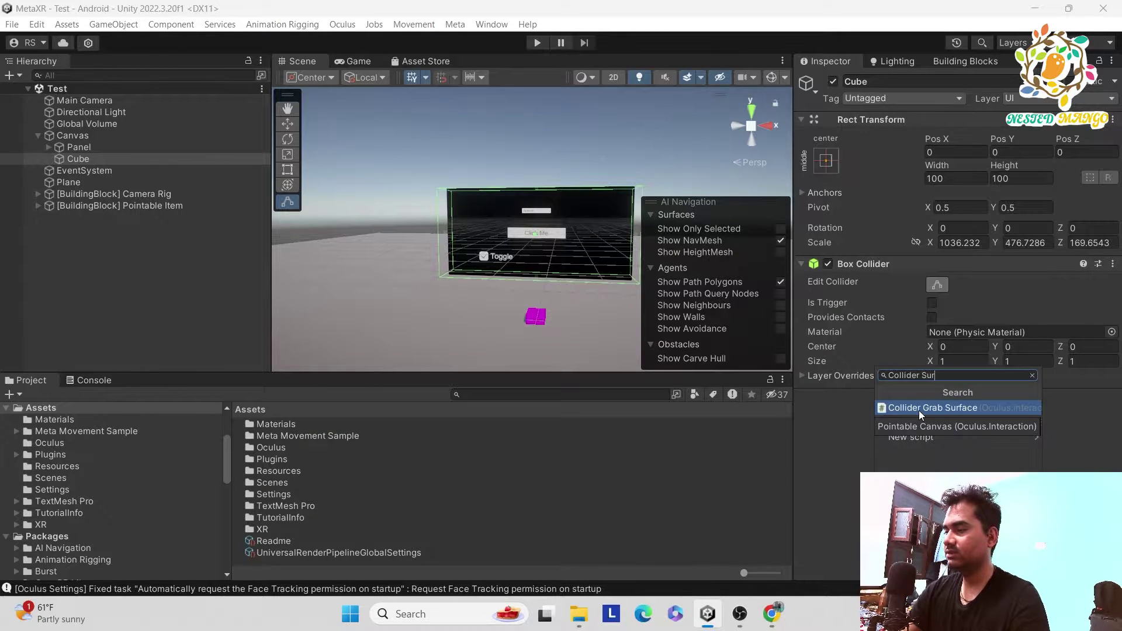
pyautogui.click(968, 450)
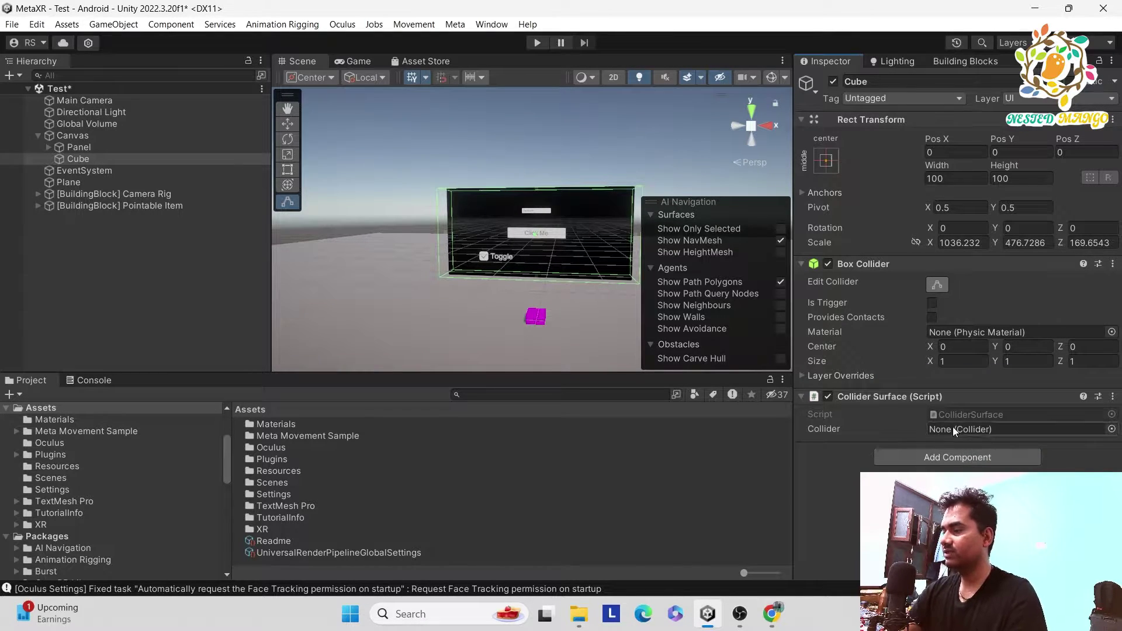
pyautogui.moveTo(882, 264); pyautogui.dragTo(971, 426)
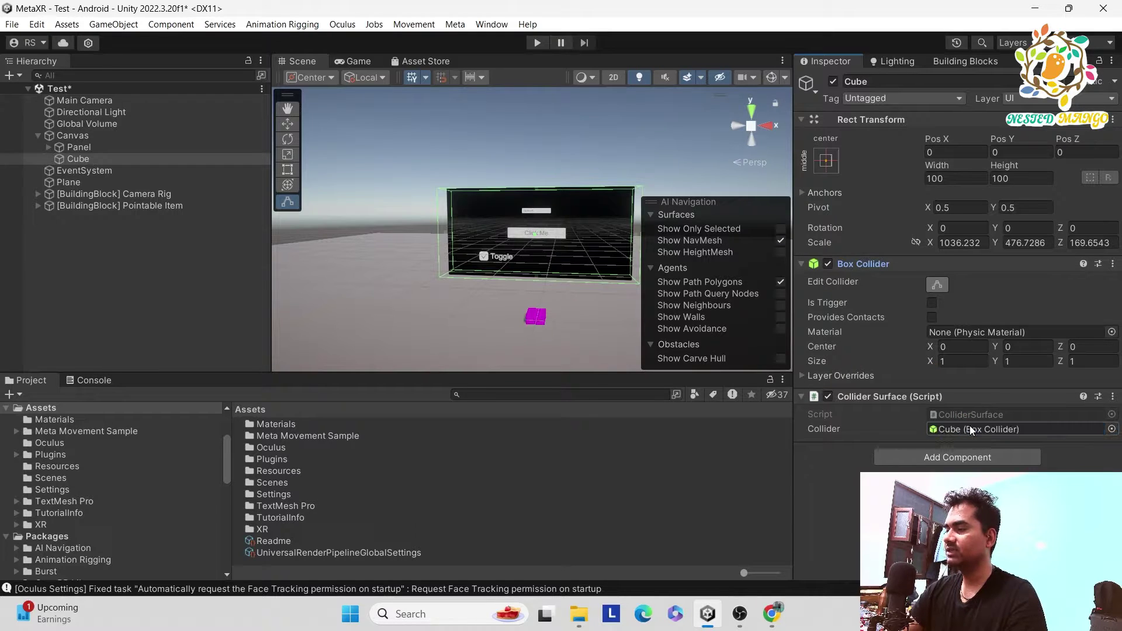
pyautogui.hotkey('ctrl', 's')
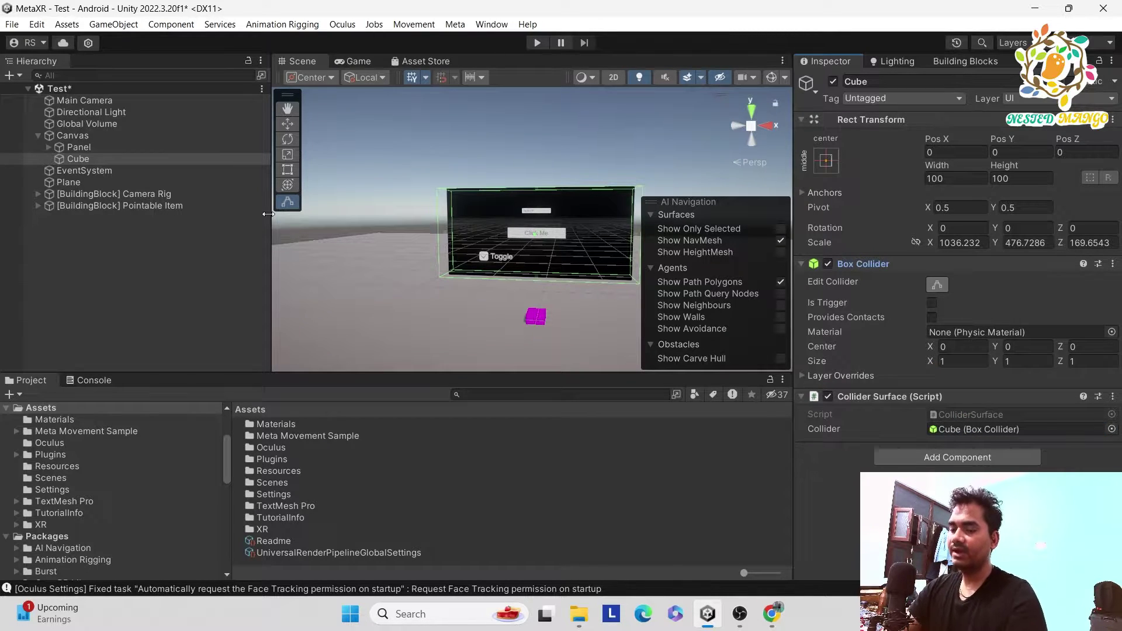
pyautogui.click(94, 161)
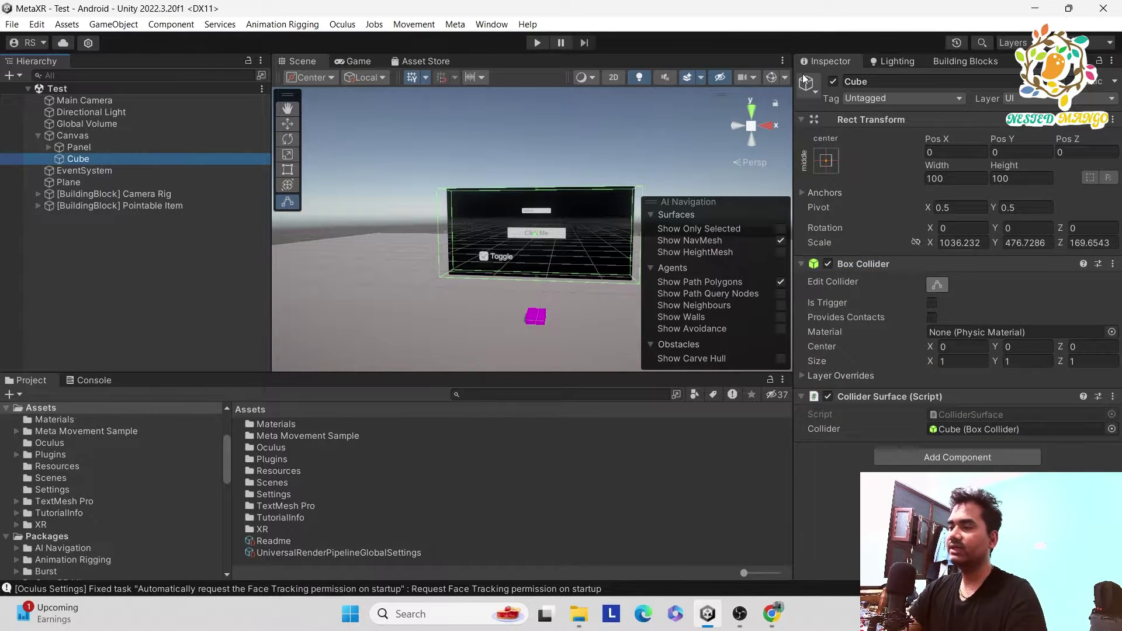
# - Rename the Cube to 'Collider'
pyautogui.click(856, 82)
pyautogui.write('Collider')
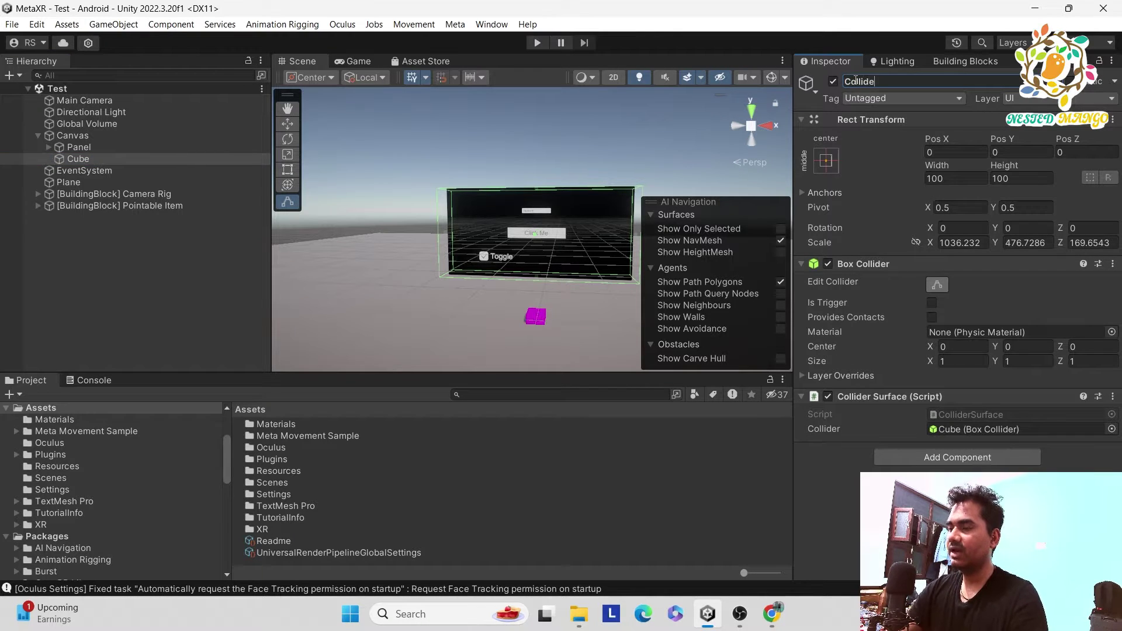
pyautogui.click(72, 156)
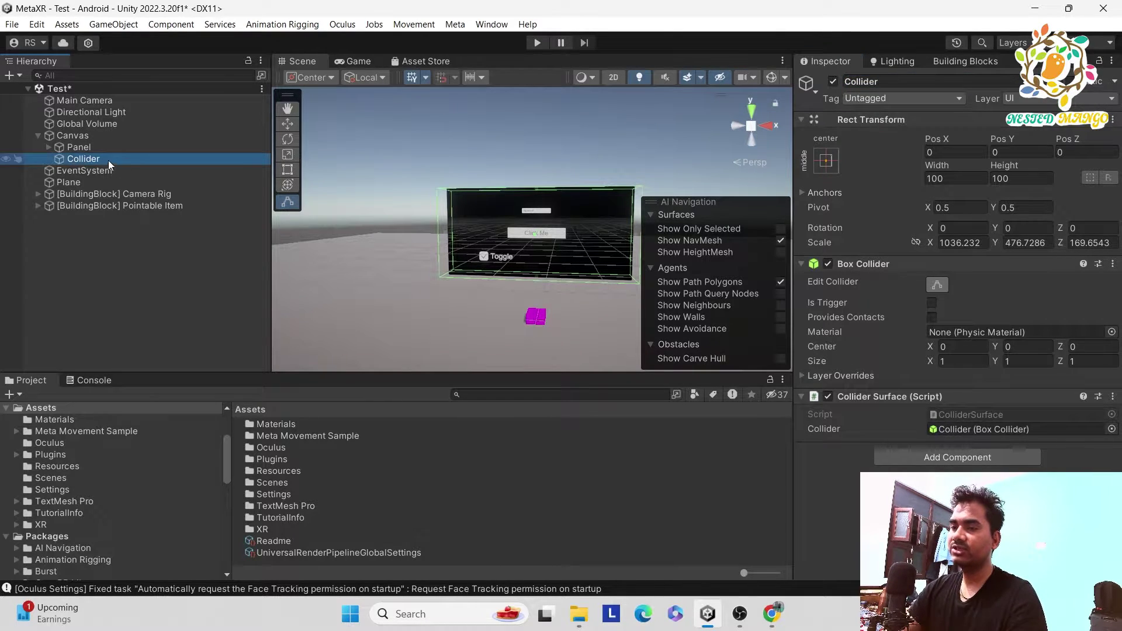
# - Create an empty child object under Canvas named 'Surface'
pyautogui.rightClick(77, 136)
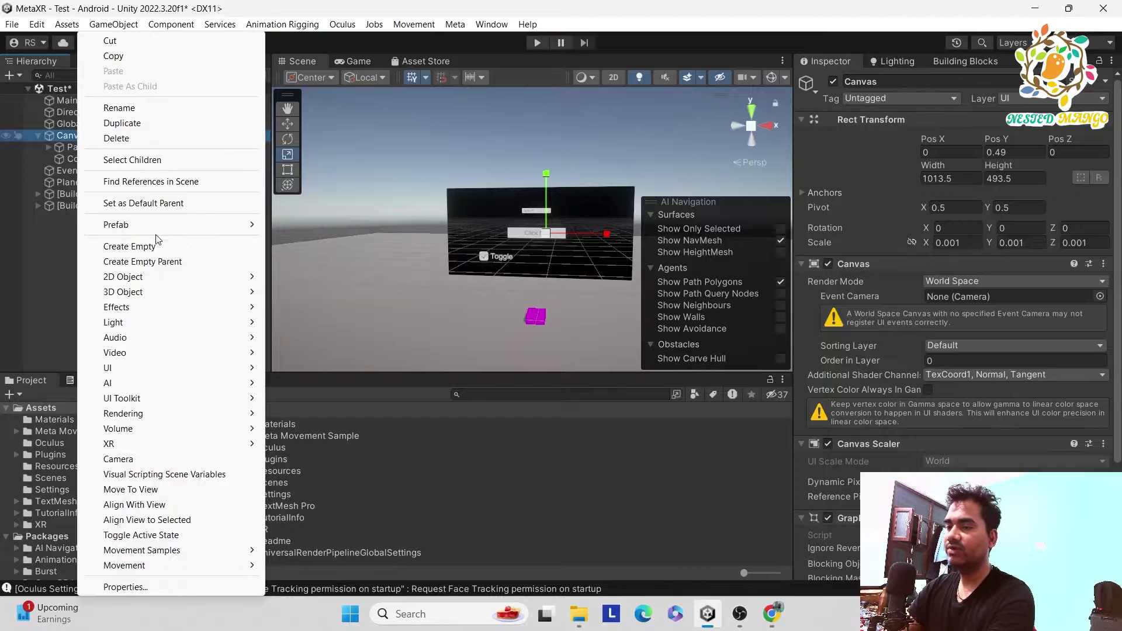
pyautogui.click(166, 248)
pyautogui.click(895, 82)
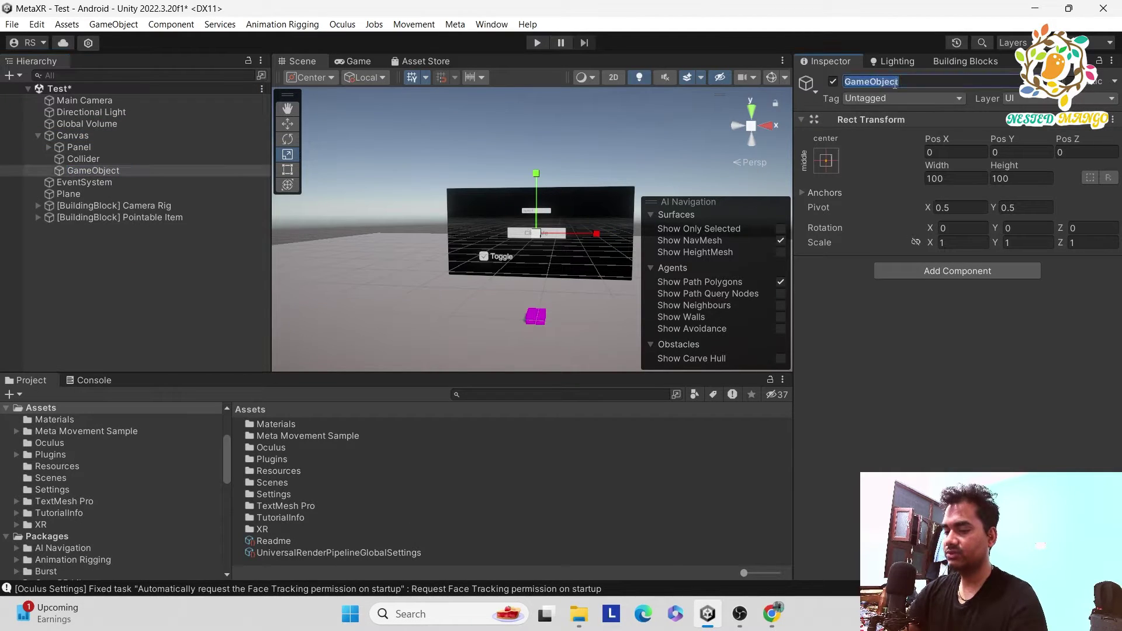
pyautogui.write('Surface')
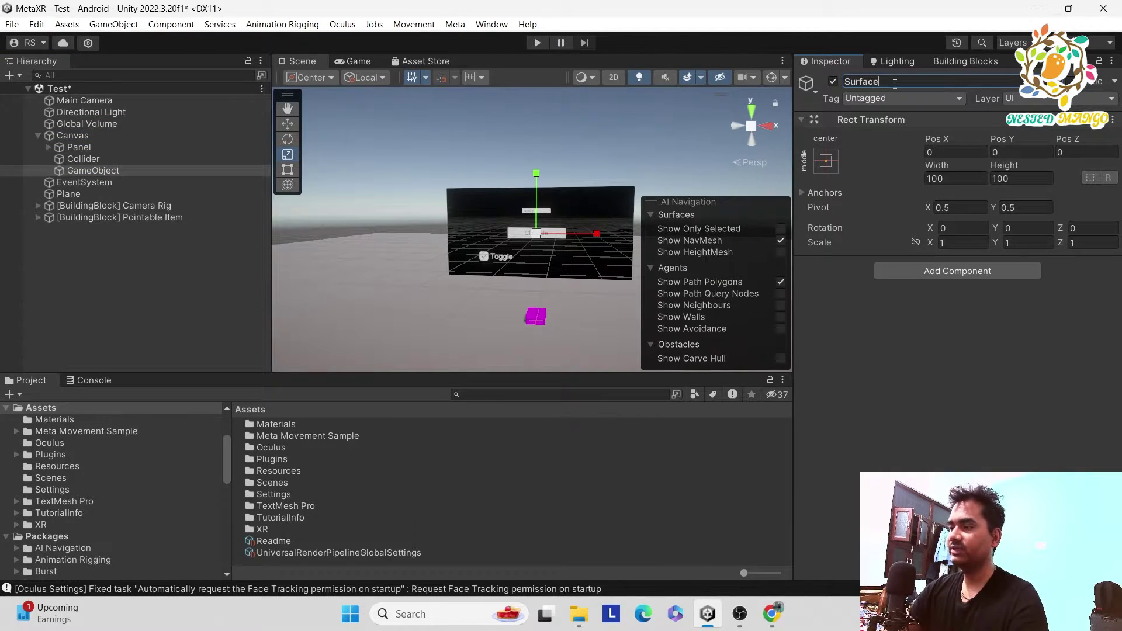
pyautogui.click(89, 173)
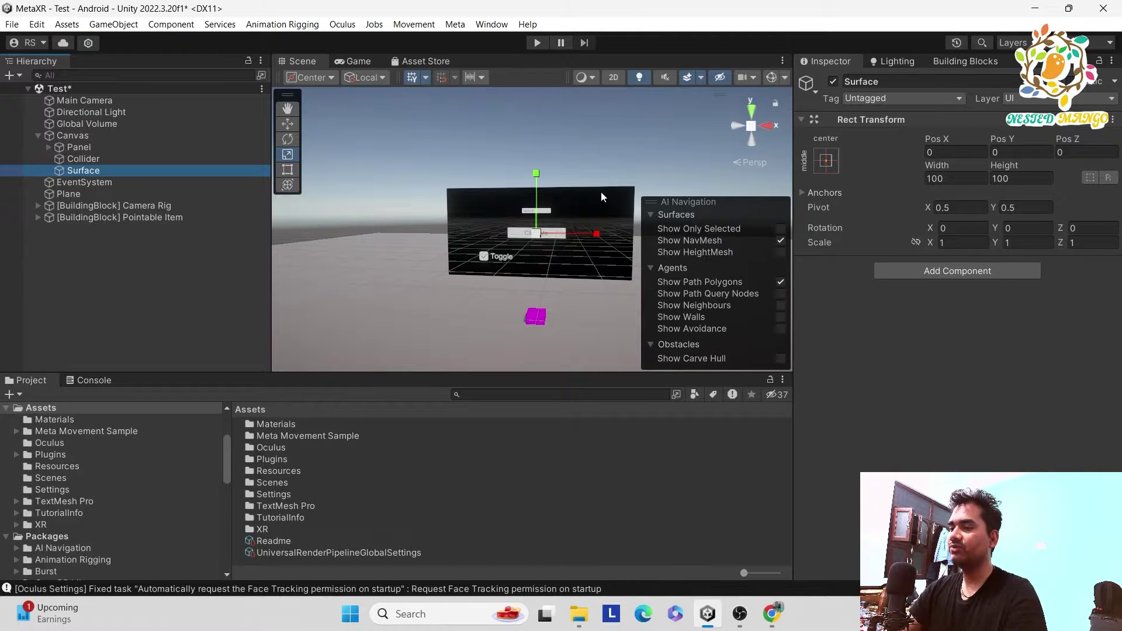
# - Turn on Gizmos in the Scene view and orbit around the canvas
pyautogui.scroll(-2, 601, 191)
pyautogui.click(770, 82)
pyautogui.click(769, 82)
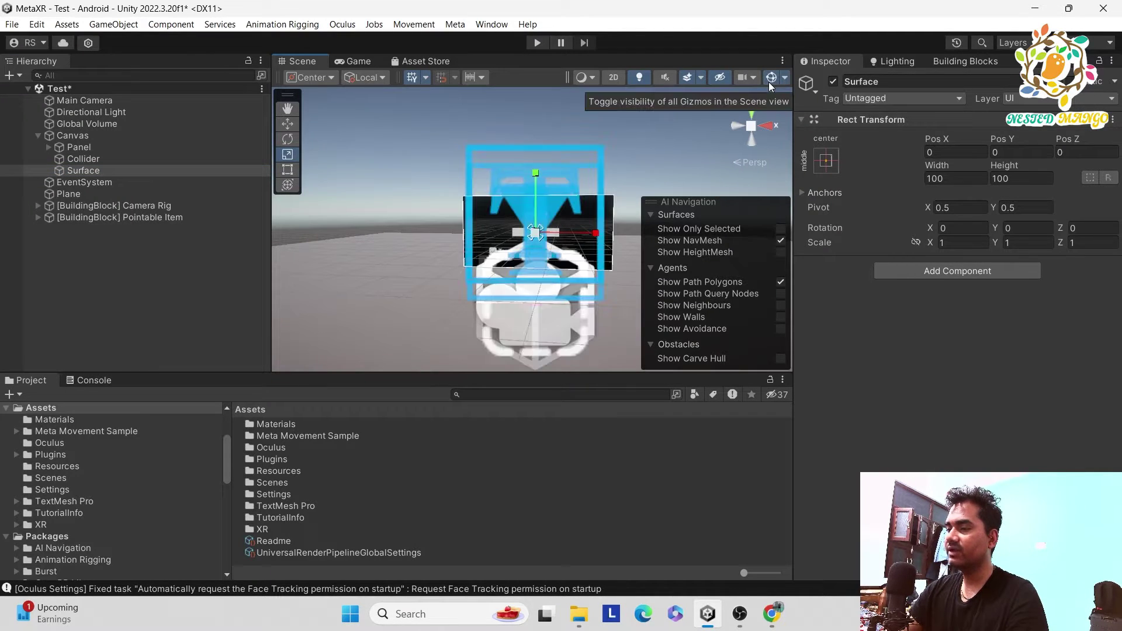
pyautogui.keyDown('alt'); pyautogui.moveTo(510, 180); pyautogui.dragTo(584, 263); pyautogui.keyUp('alt')
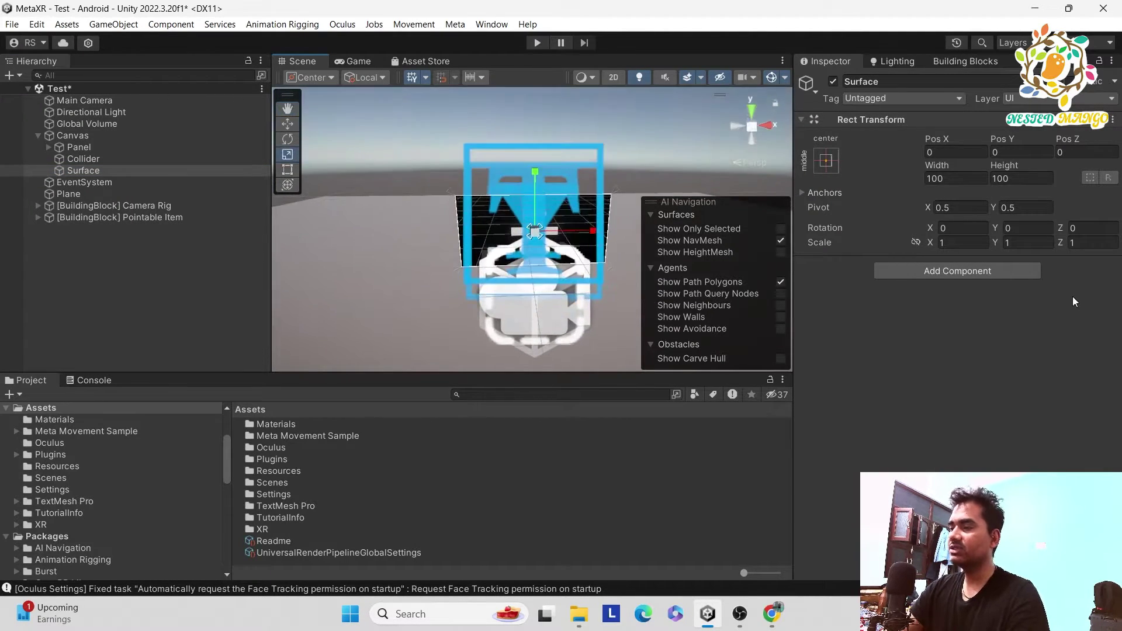
# - Add a Plane Surface component to the Surface object and save the scene
pyautogui.click(935, 274)
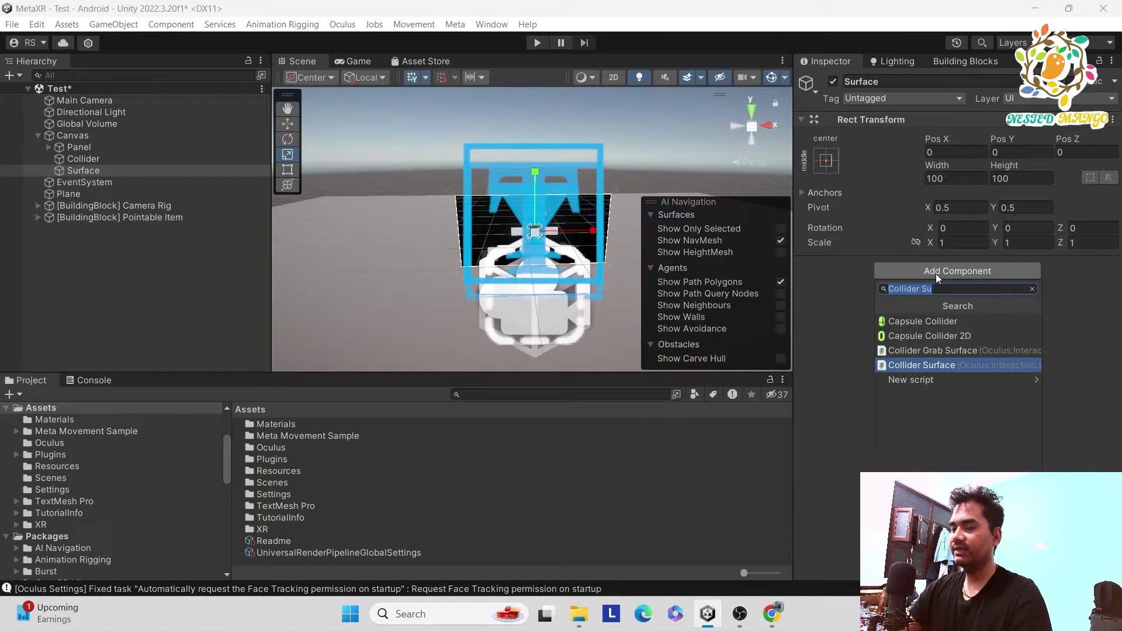
pyautogui.write('Plane')
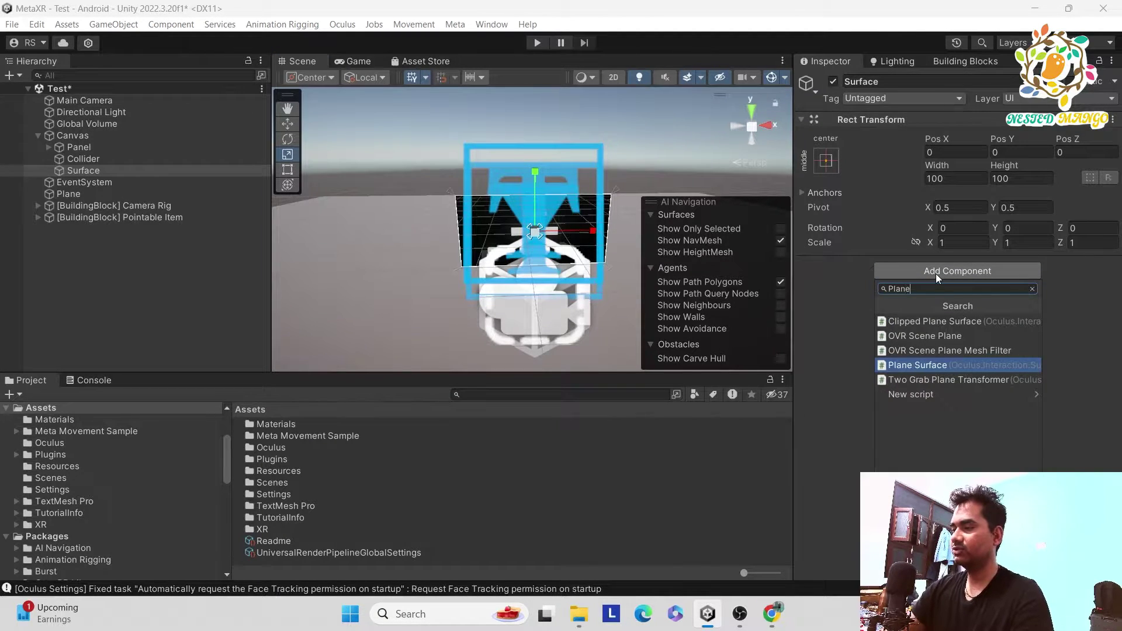
pyautogui.click(939, 366)
pyautogui.scroll(-5, 606, 287)
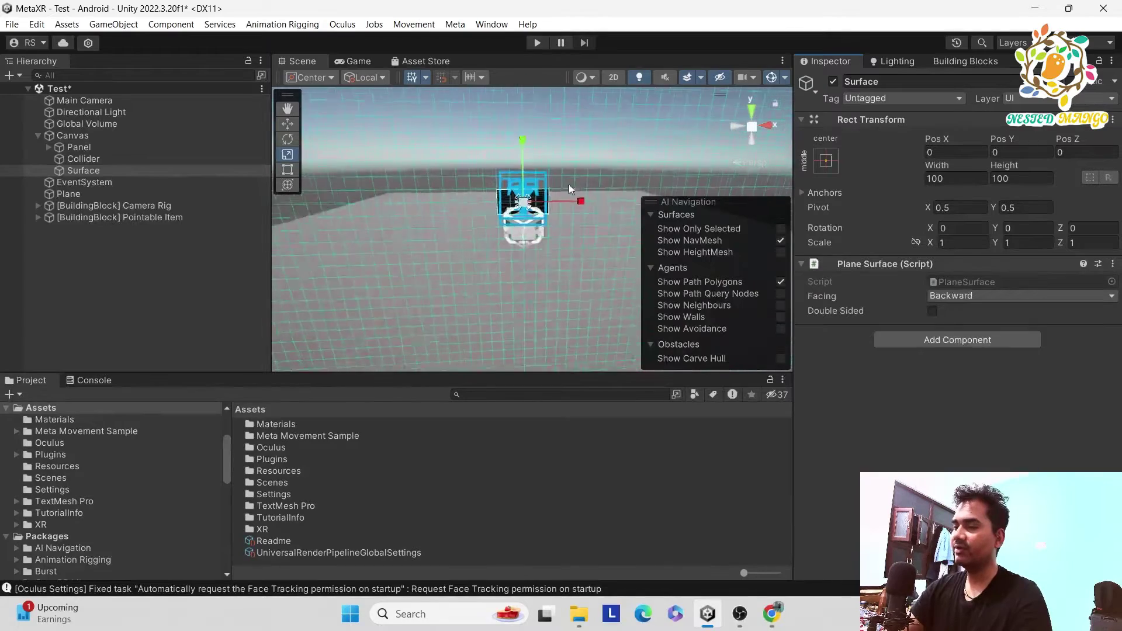
pyautogui.keyDown('alt'); pyautogui.moveTo(570, 184); pyautogui.dragTo(476, 232); pyautogui.keyUp('alt')
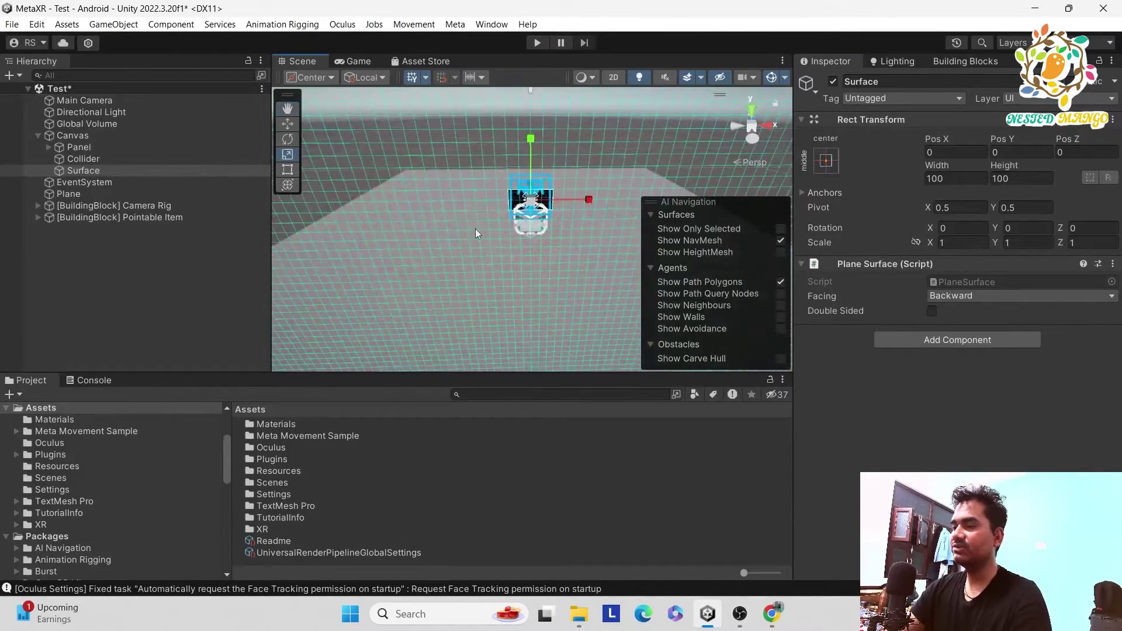
pyautogui.scroll(5, 507, 182)
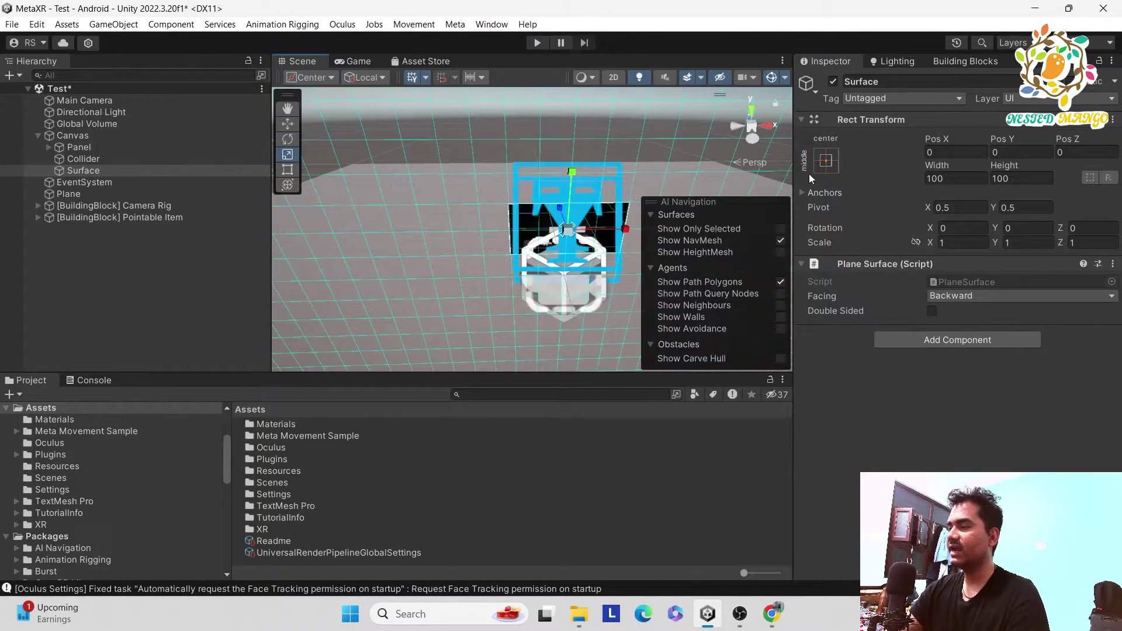
pyautogui.hotkey('ctrl', 's')
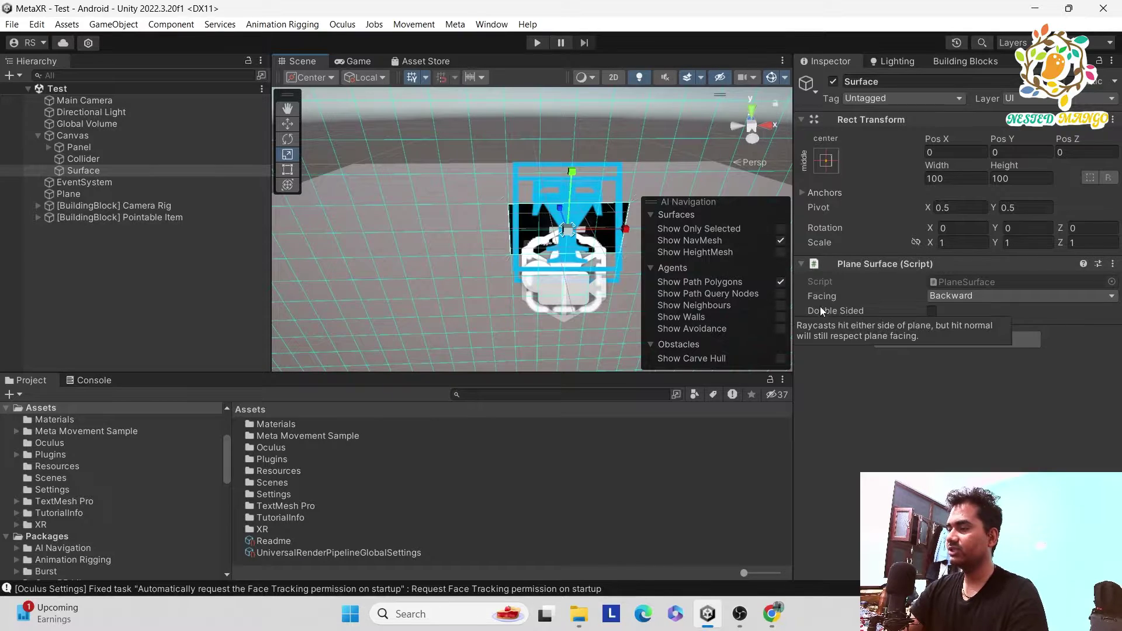
# - Keep the Plane Surface Facing at Backward, then select the Canvas
pyautogui.click(946, 296)
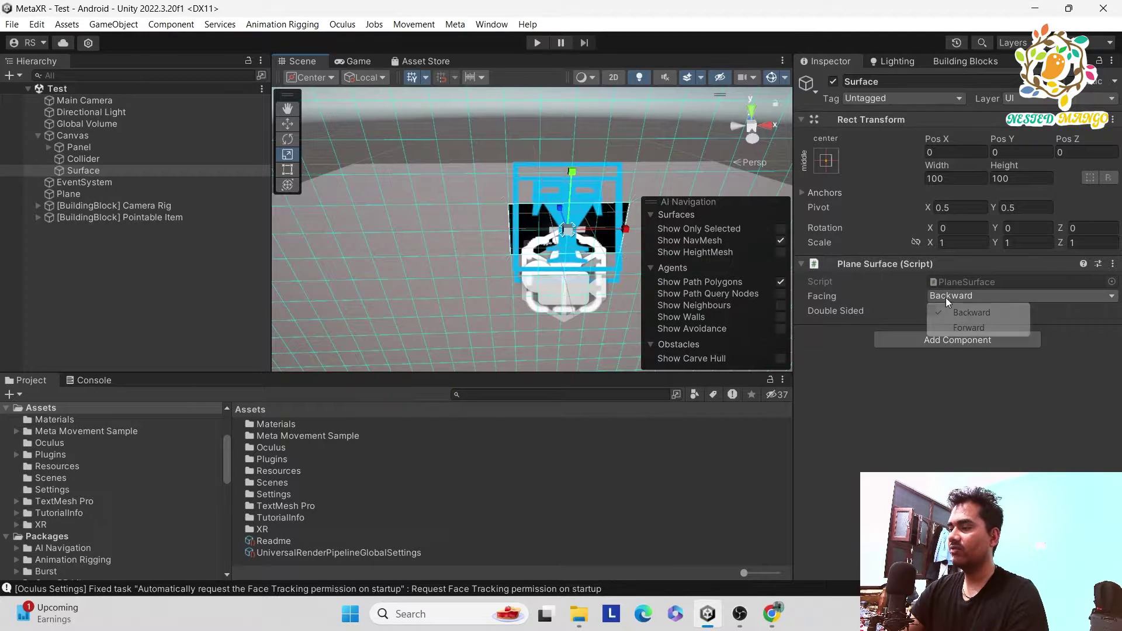
pyautogui.click(854, 402)
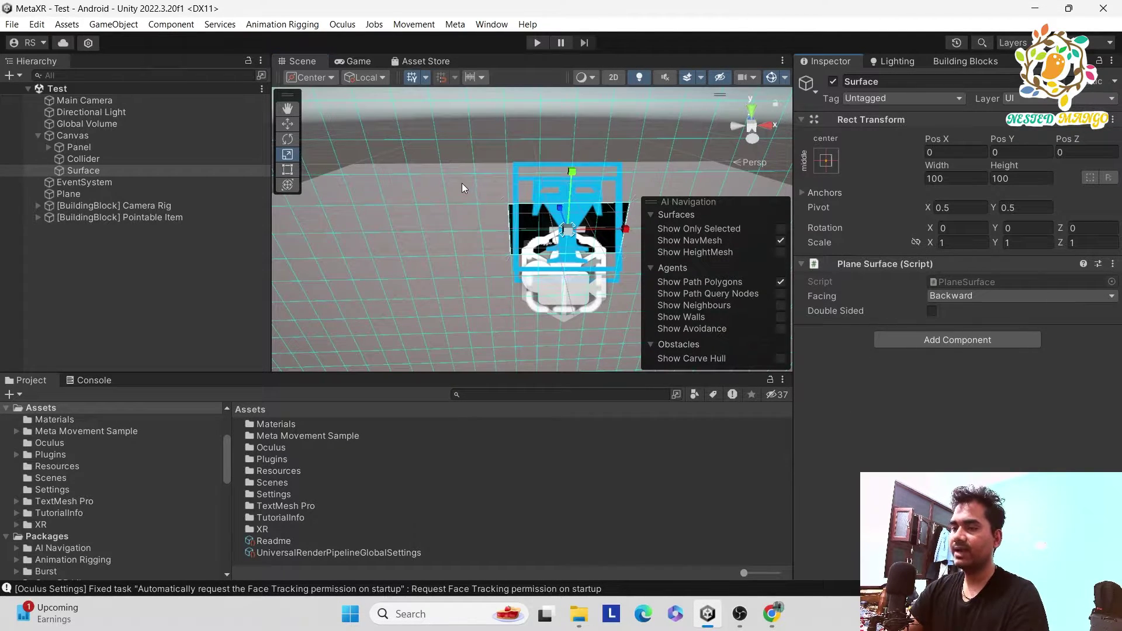
pyautogui.click(82, 137)
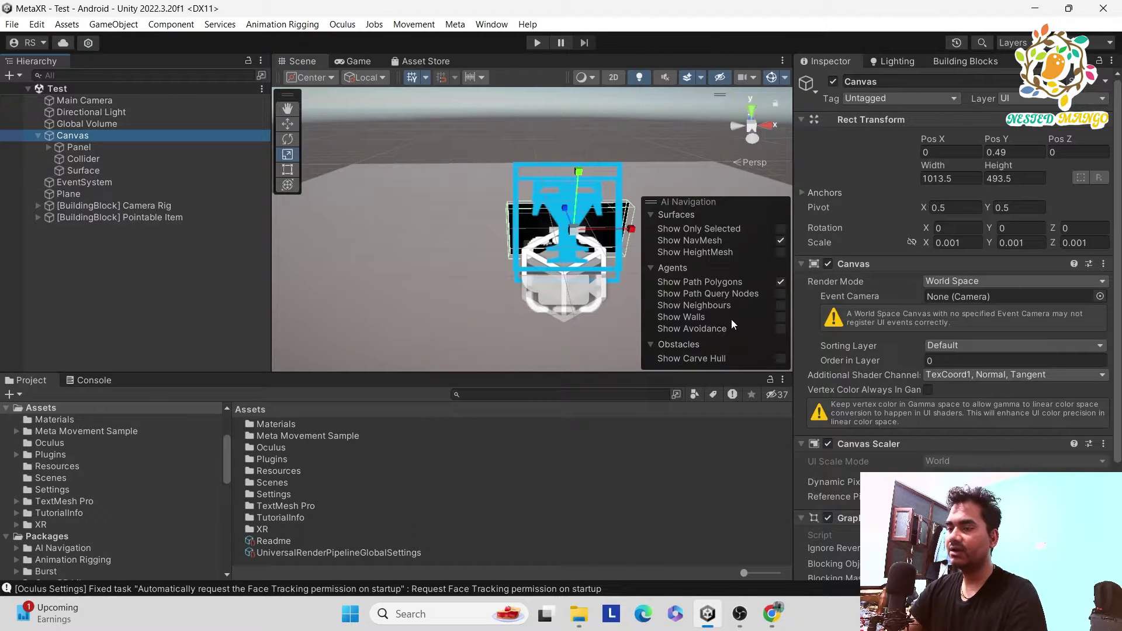
# - Add a Ray Interactable component to the Canvas
pyautogui.scroll(-5, 890, 461)
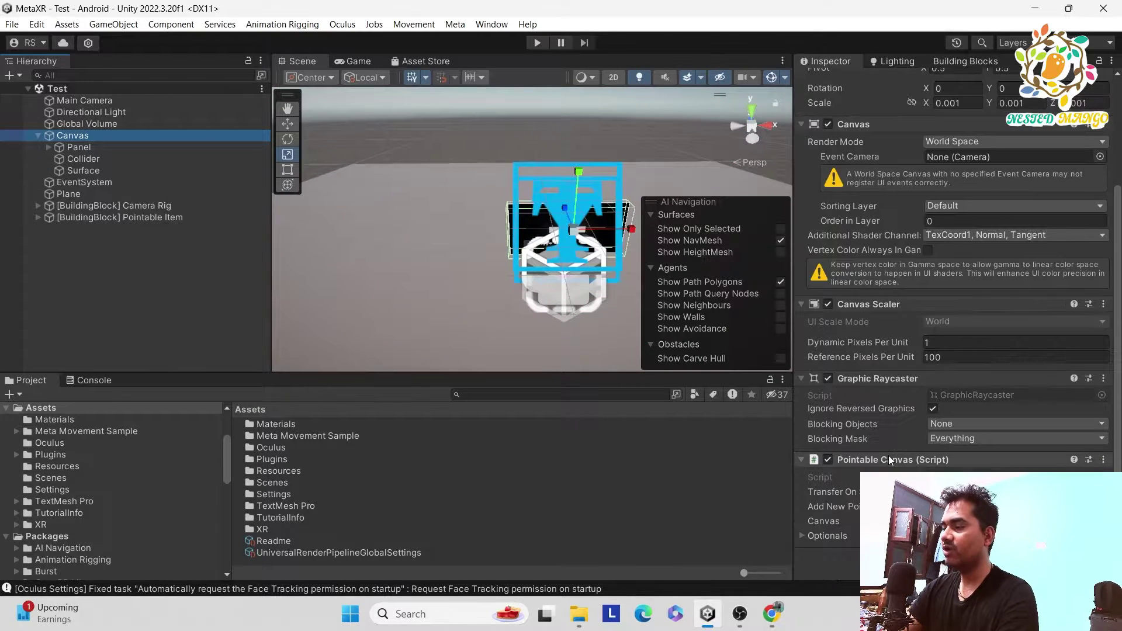
pyautogui.click(954, 563)
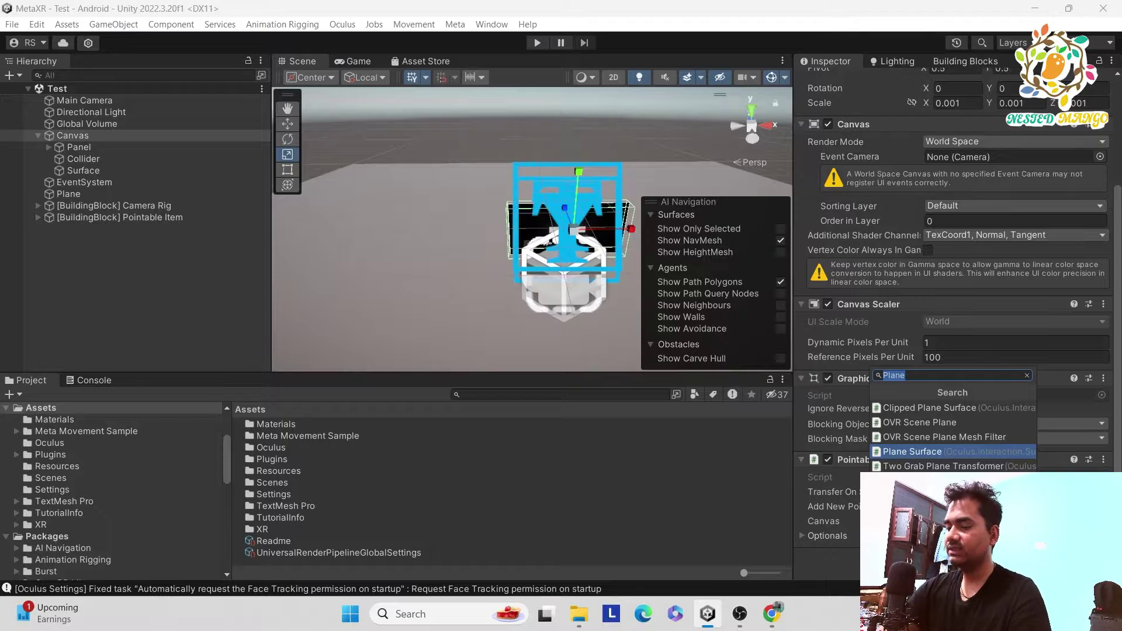
pyautogui.write('Ray')
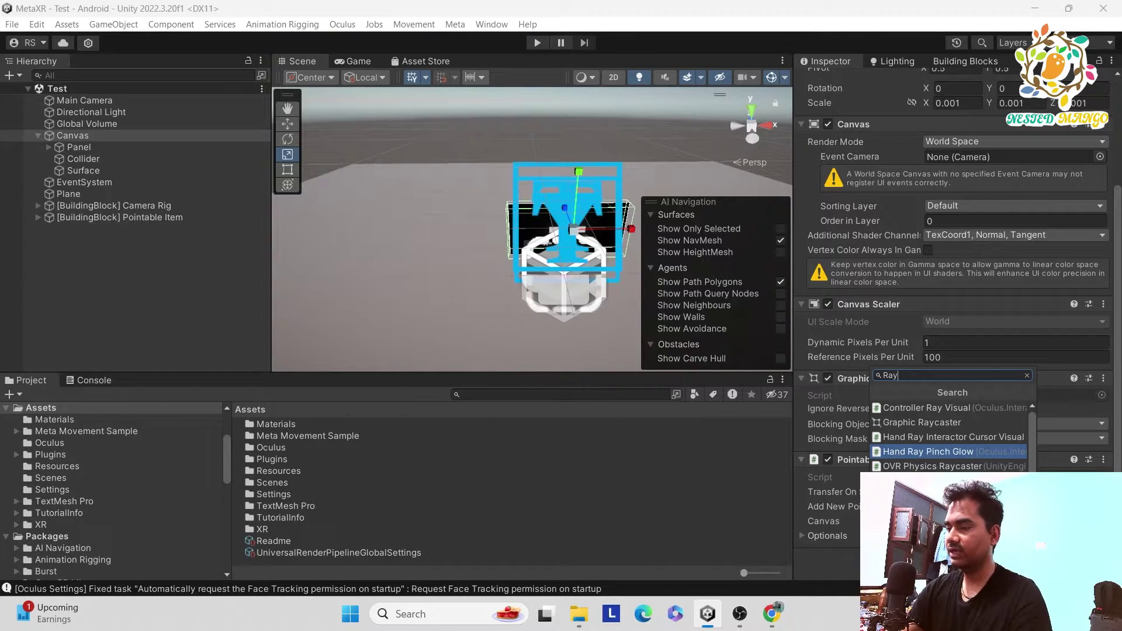
pyautogui.write('In')
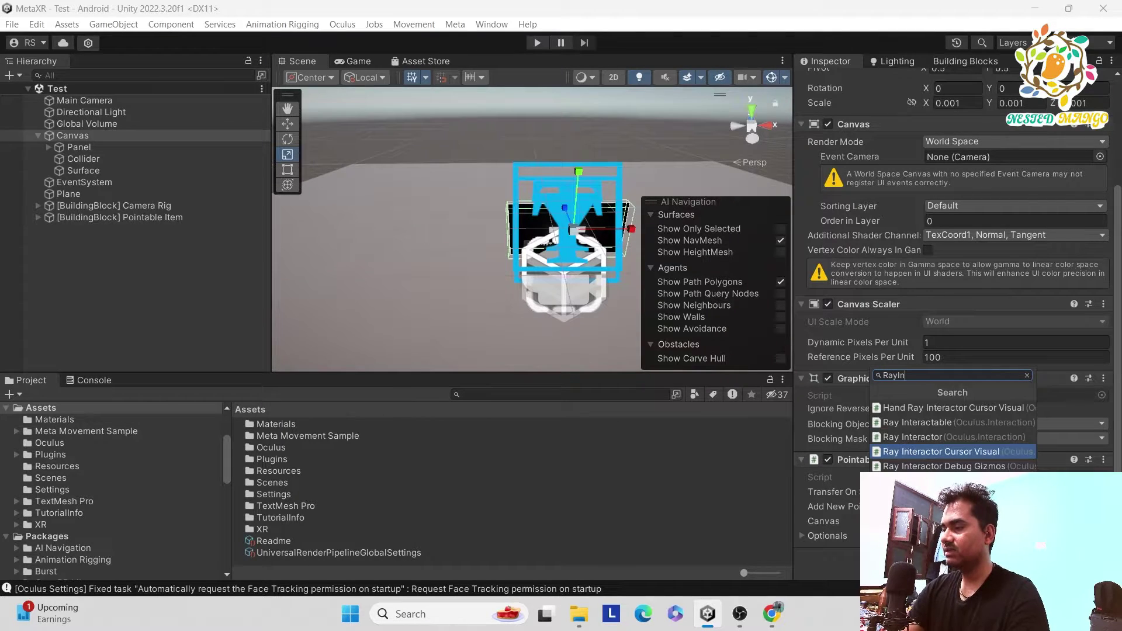
pyautogui.click(956, 425)
pyautogui.scroll(-3, 946, 359)
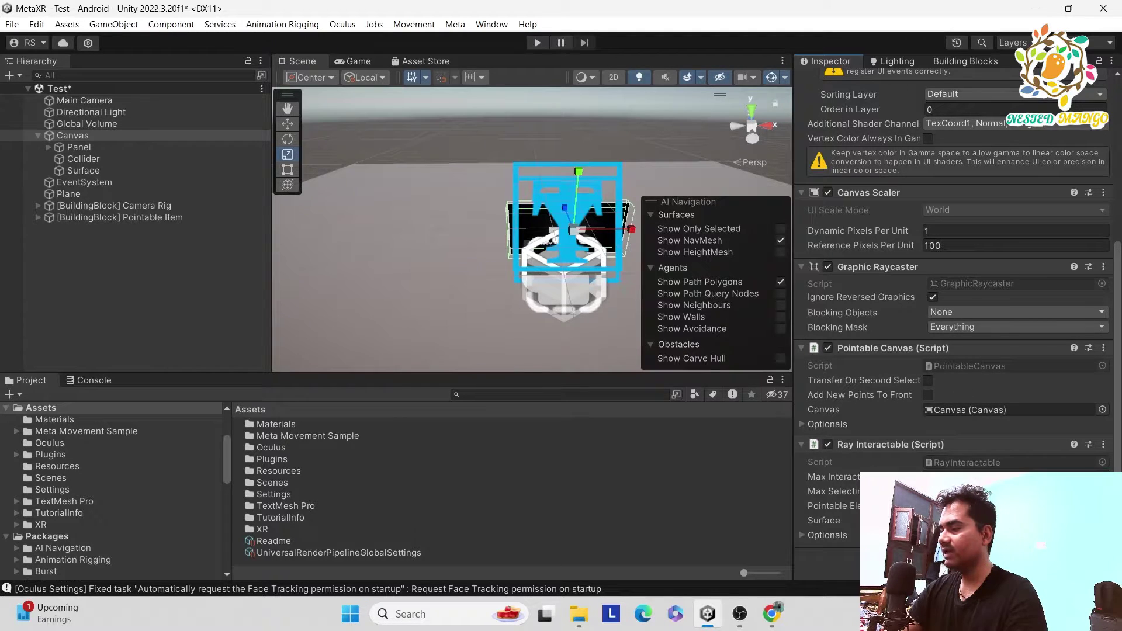
# - Link Ray Interactable's Pointable Element to Canvas and Surface to Collider, then save the scene
pyautogui.click(87, 138)
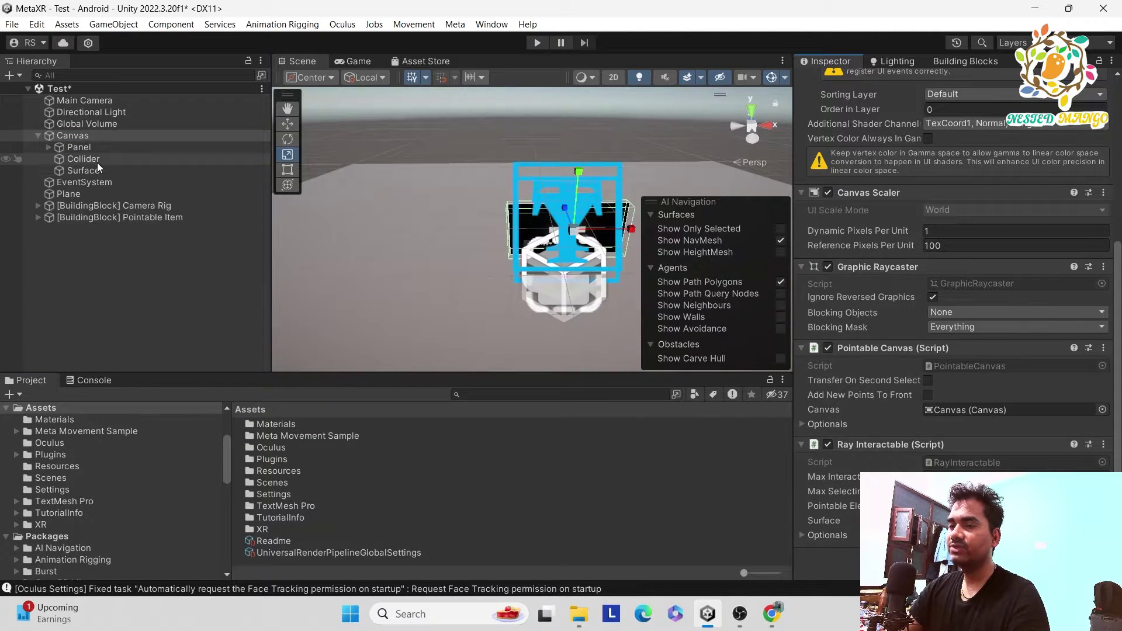
pyautogui.click(808, 535)
pyautogui.scroll(-3, 841, 513)
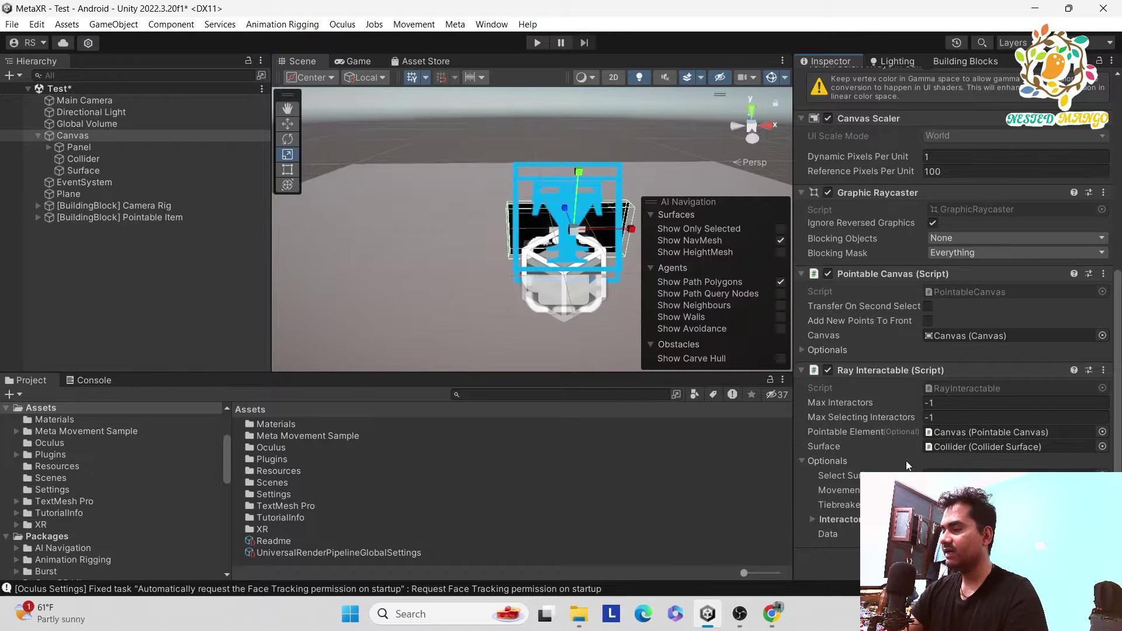
pyautogui.hotkey('ctrl', 's')
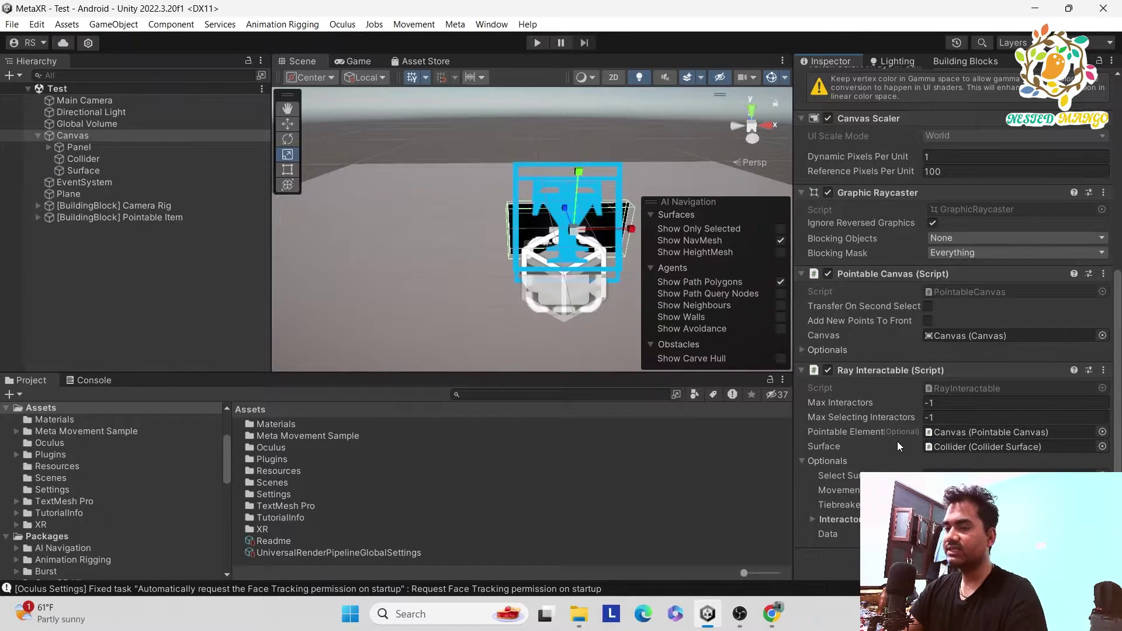
pyautogui.click(151, 278)
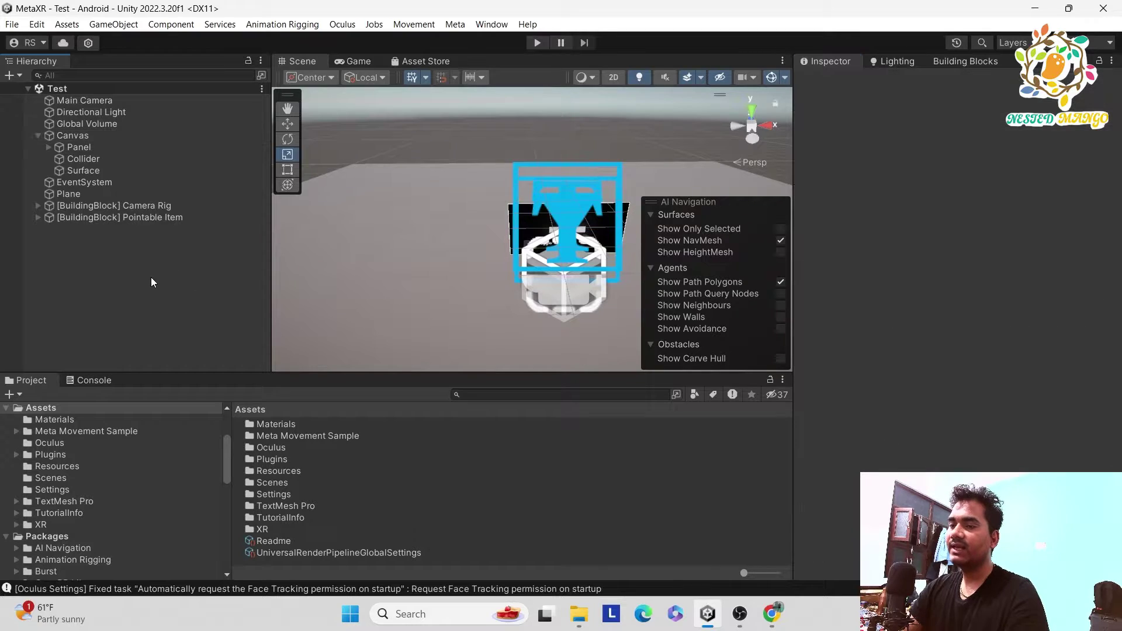
# - Remove the Standalone Input Module from the EventSystem
pyautogui.click(39, 135)
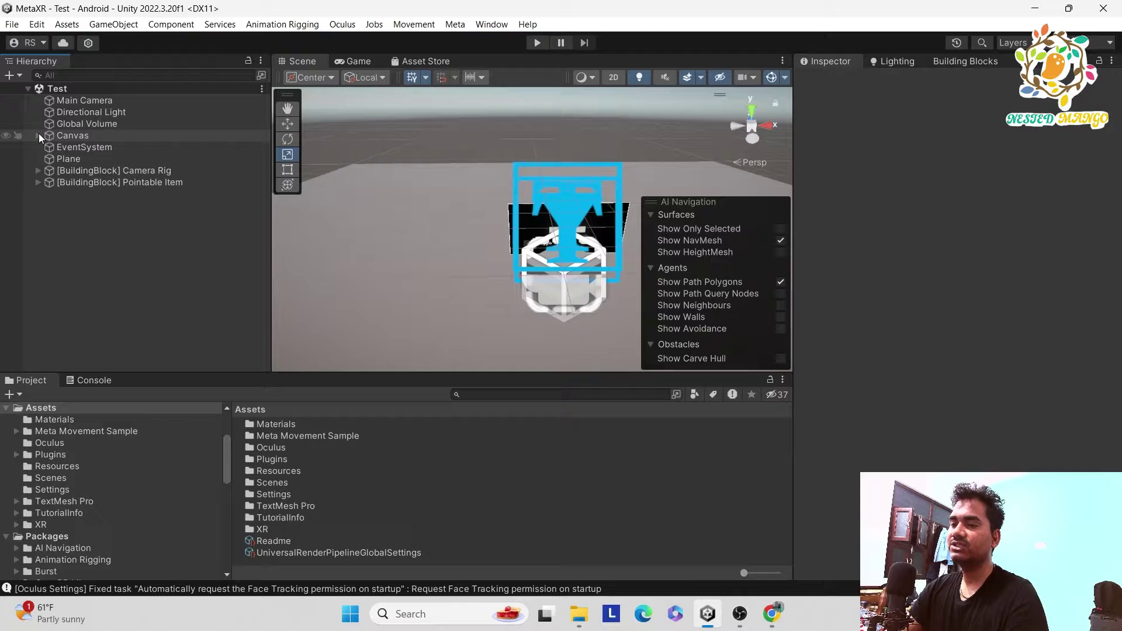
pyautogui.click(98, 151)
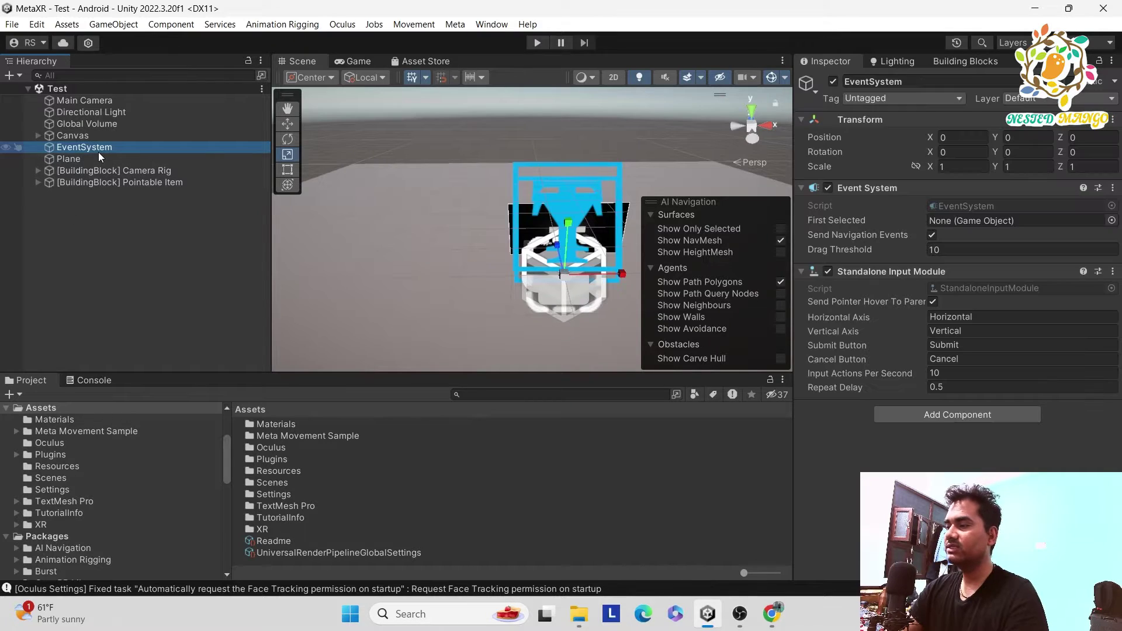
pyautogui.rightClick(103, 239)
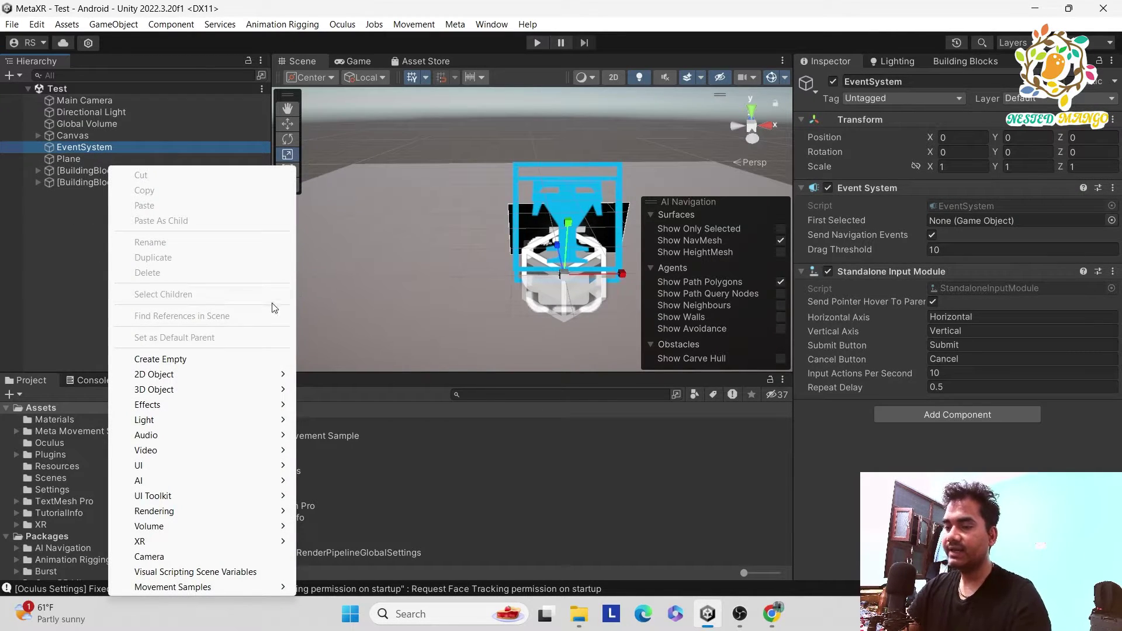
pyautogui.click(86, 180)
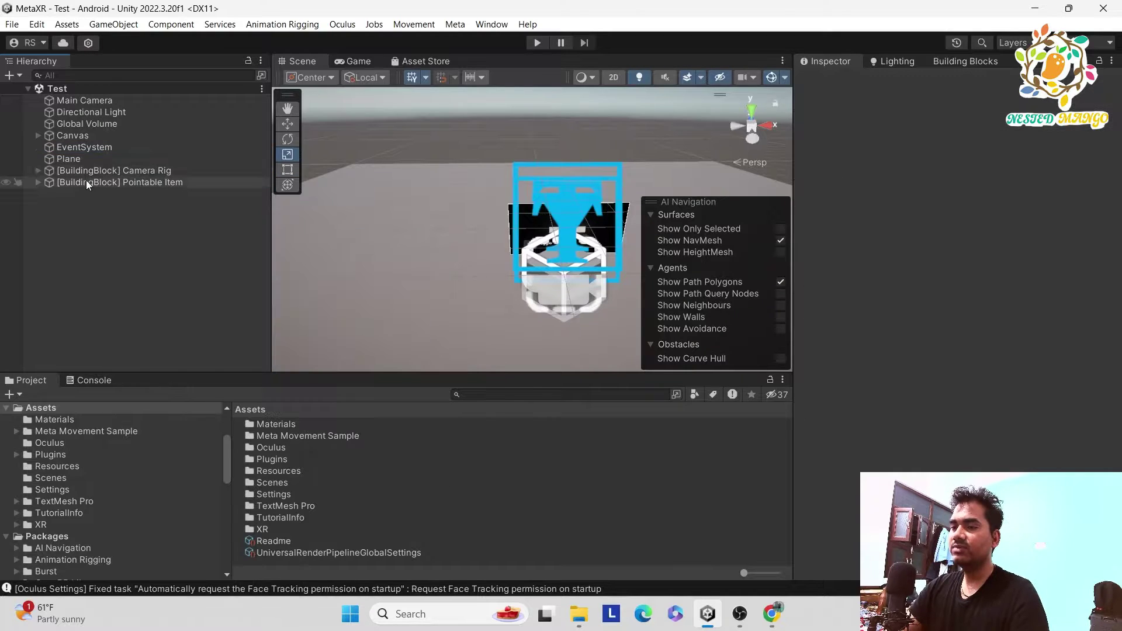
pyautogui.click(97, 155)
pyautogui.click(87, 147)
pyautogui.click(1113, 271)
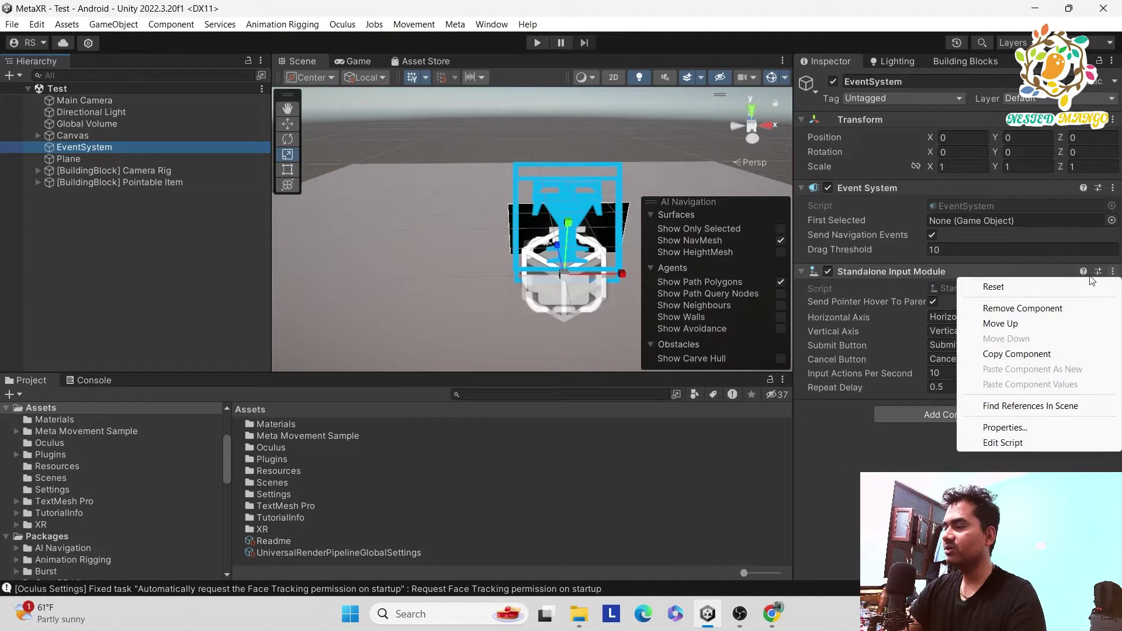
pyautogui.click(1033, 308)
# - Add a Pointable Canvas Module to the EventSystem and save the scene
pyautogui.click(897, 296)
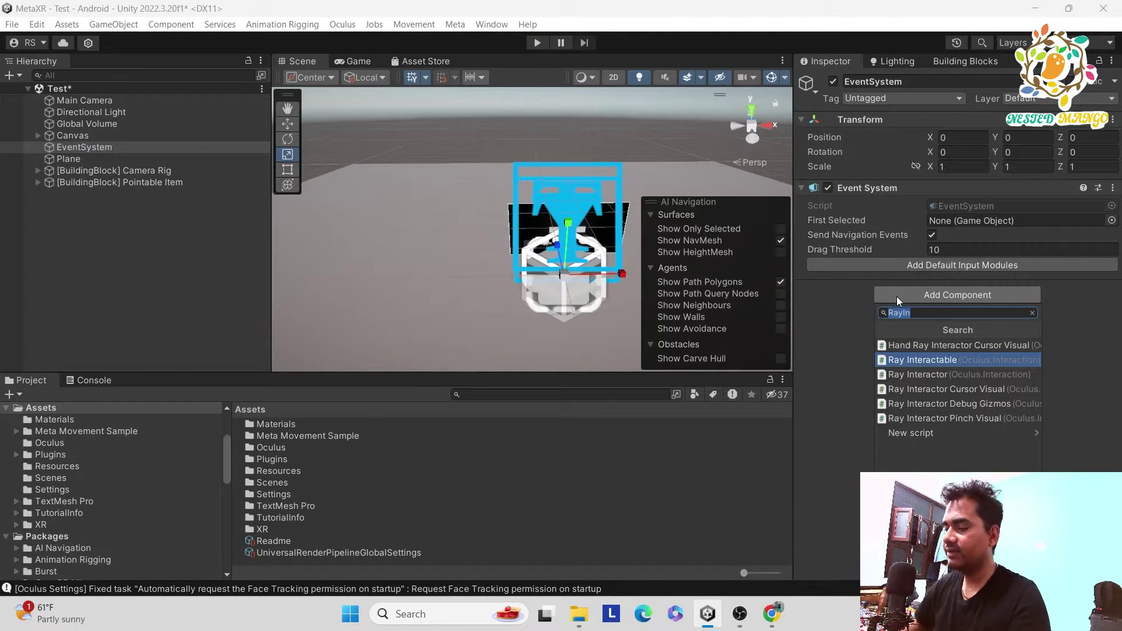
pyautogui.write('Poin')
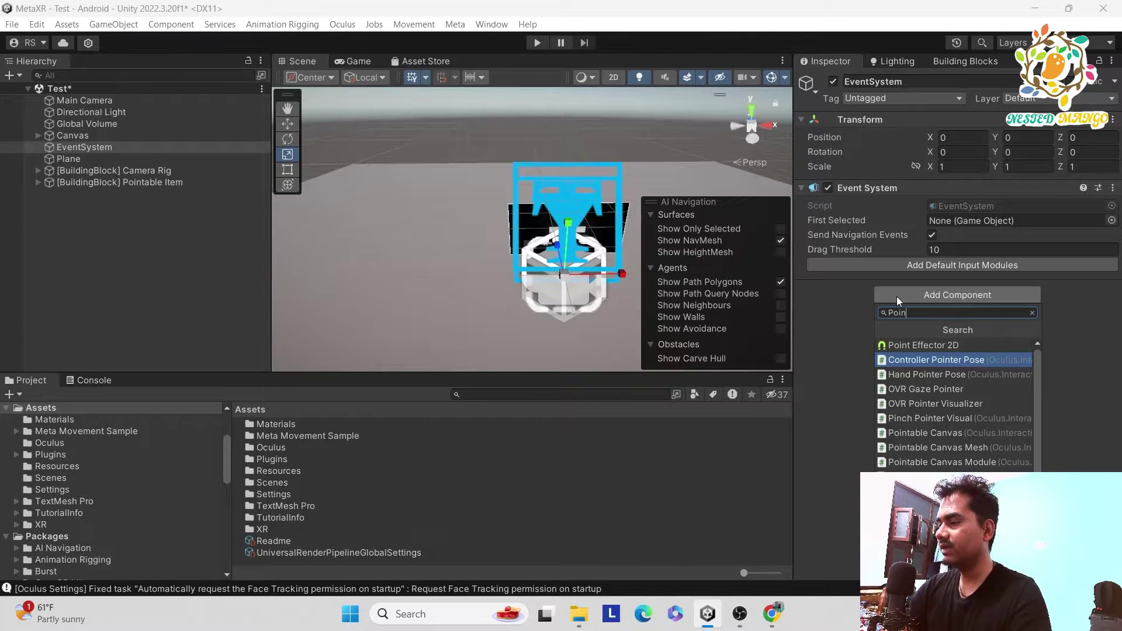
pyautogui.scroll(-2, 970, 389)
pyautogui.click(1014, 376)
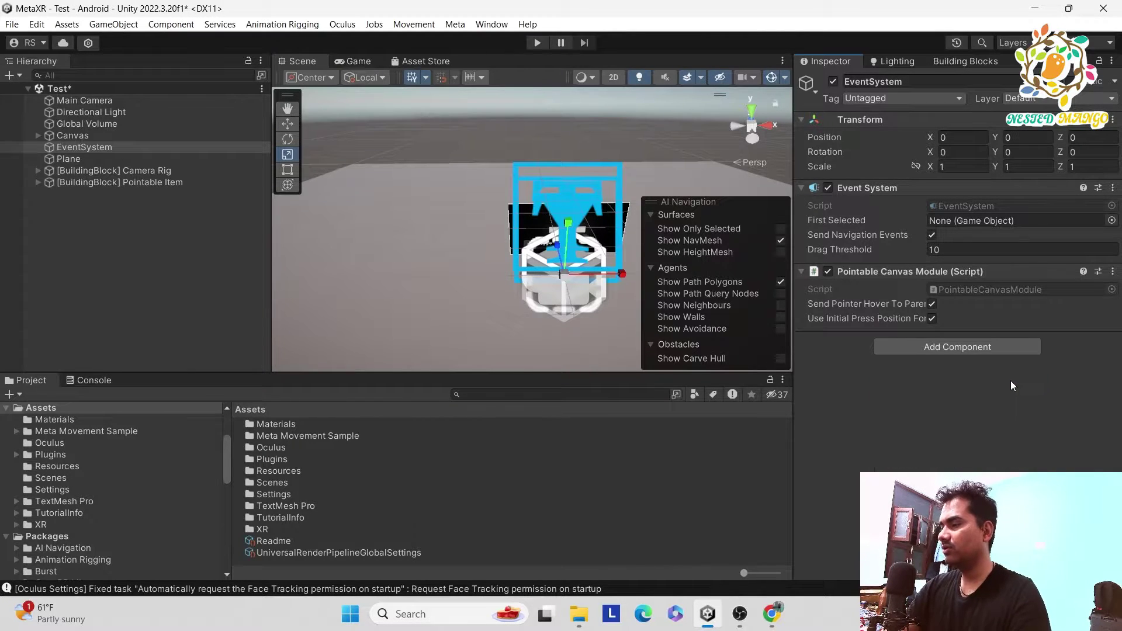
pyautogui.hotkey('ctrl', 's')
pyautogui.scroll(-3, 415, 145)
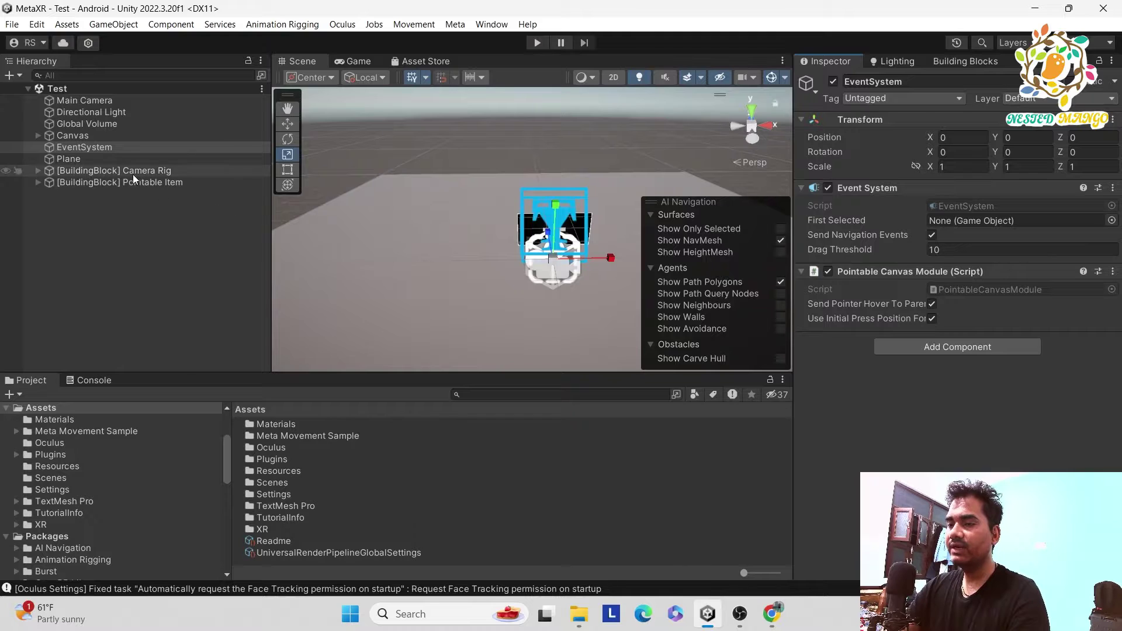
pyautogui.scroll(-2, 539, 239)
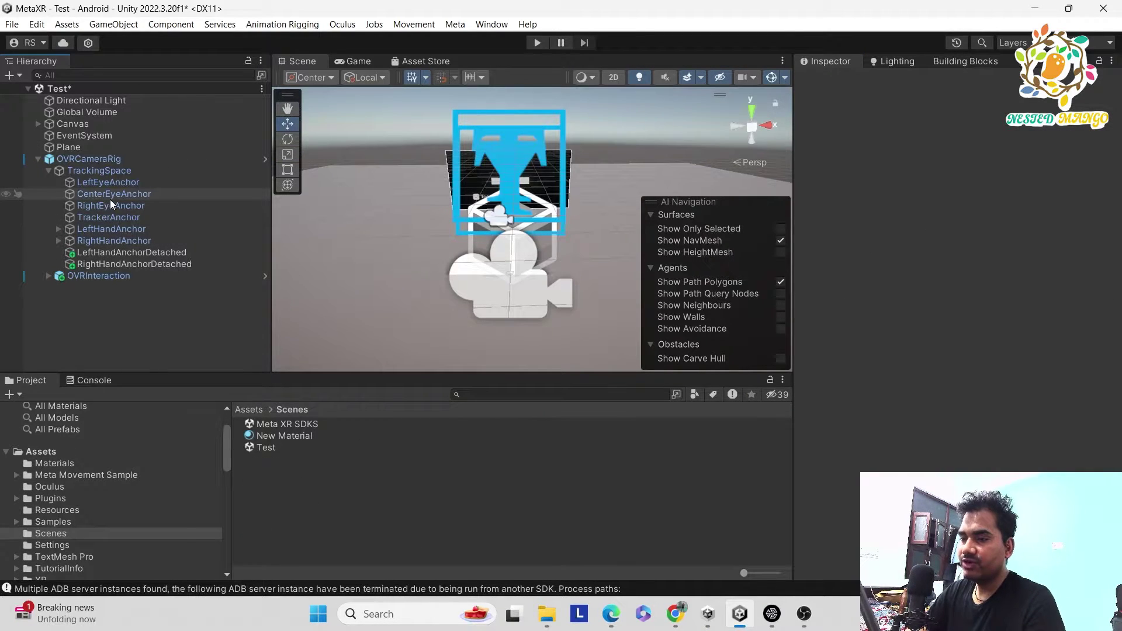
pyautogui.click(110, 199)
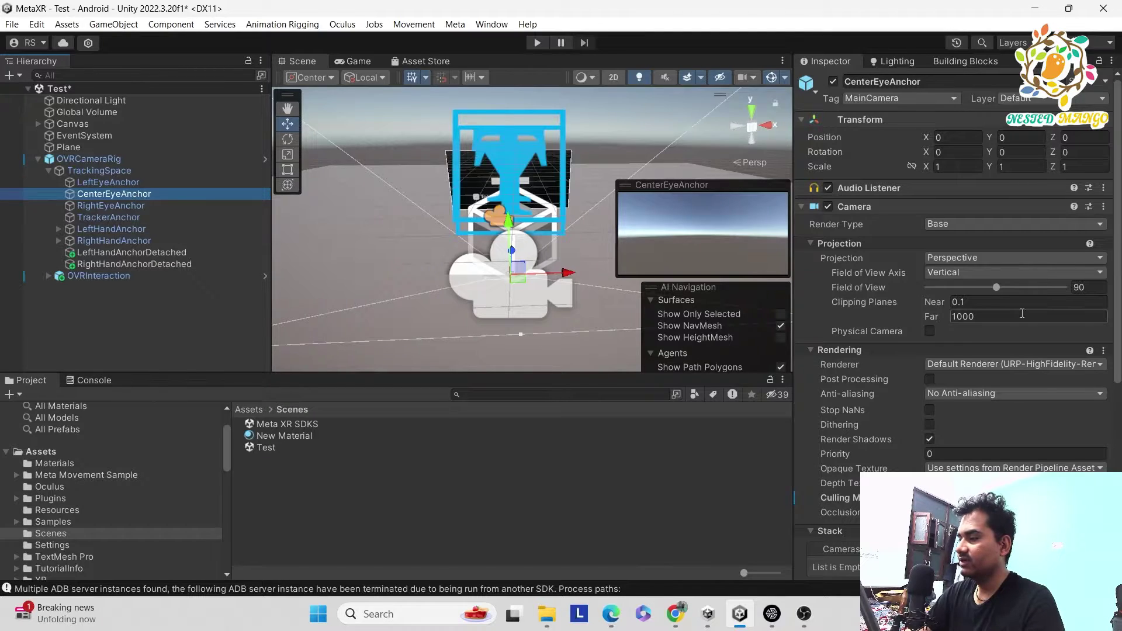
# - Set the CenterEyeAnchor camera's Culling Mask to Everything
pyautogui.scroll(-3, 882, 330)
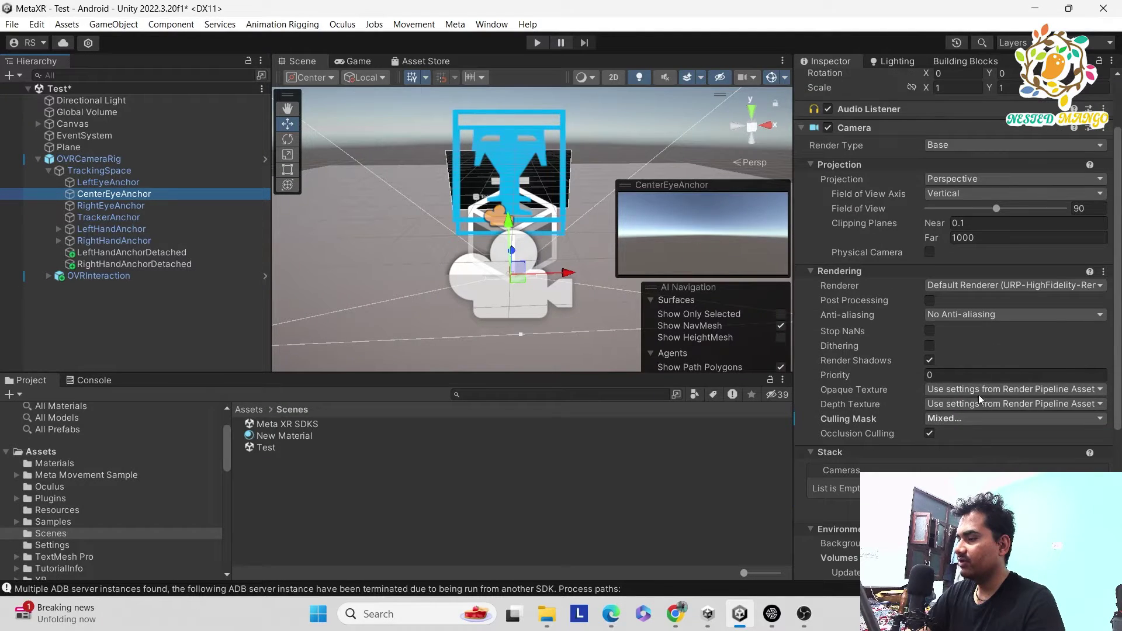
pyautogui.click(953, 418)
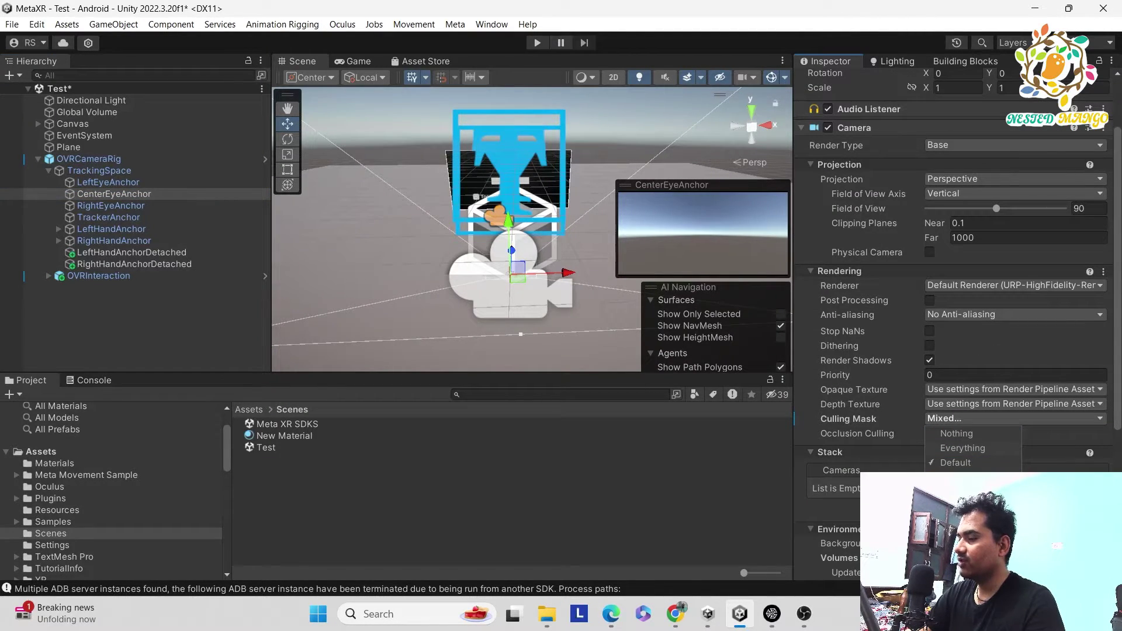
pyautogui.click(963, 448)
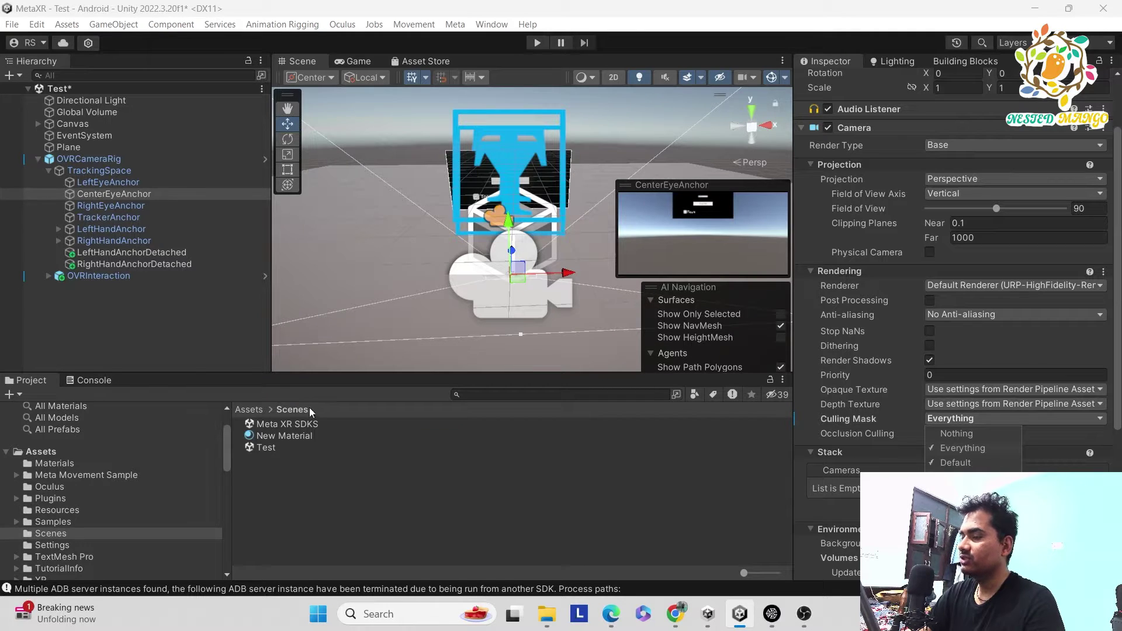
pyautogui.click(64, 306)
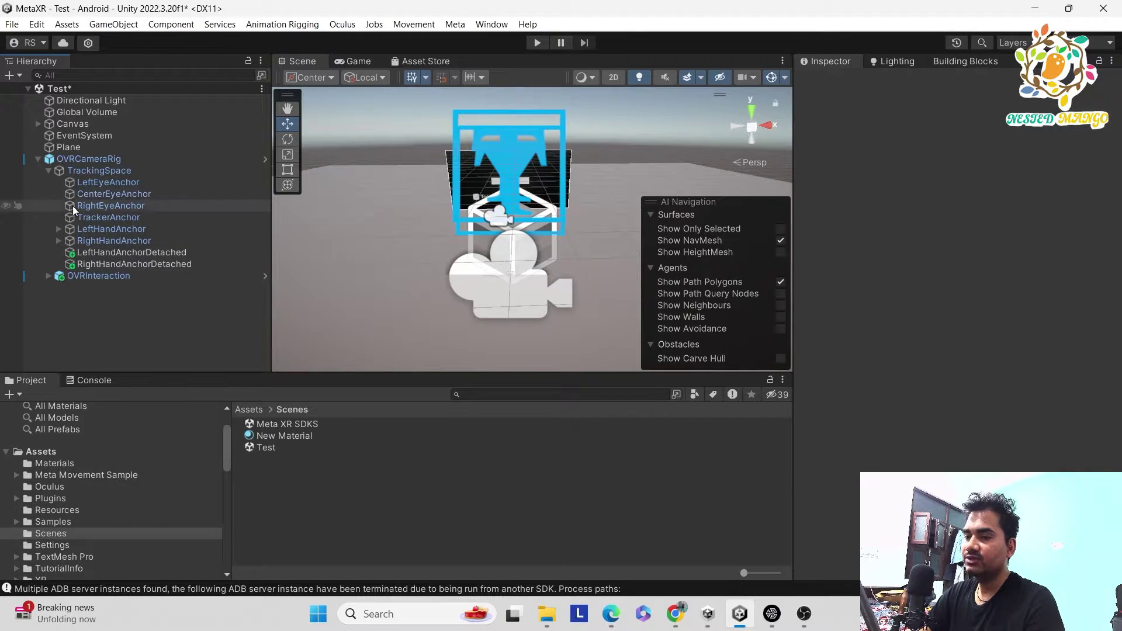
pyautogui.click(102, 198)
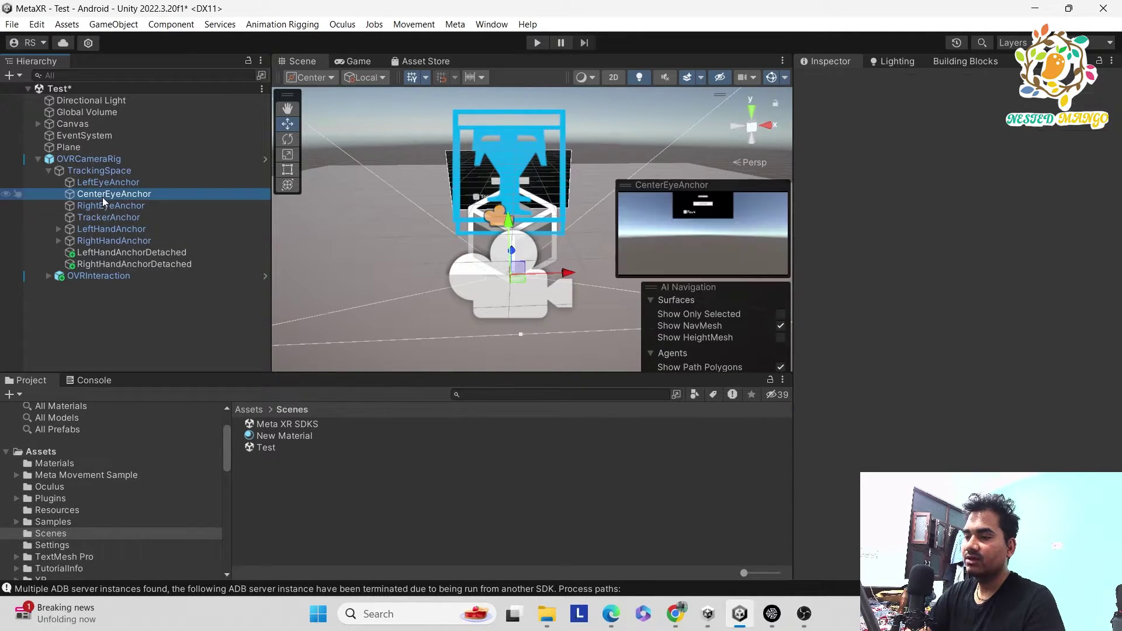
pyautogui.click(72, 125)
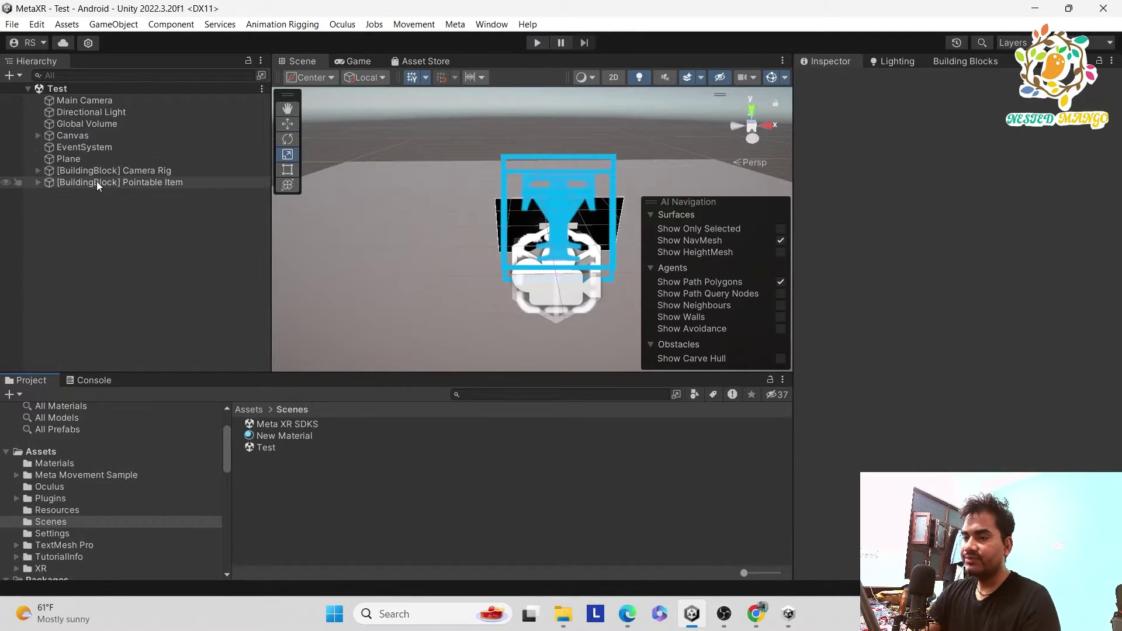
# - Delete the [BuildingBlock] Camera Rig and [BuildingBlock] Pointable Item objects
pyautogui.click(103, 172)
pyautogui.keyDown('ctrl'); pyautogui.click(102, 182); pyautogui.keyUp('ctrl')
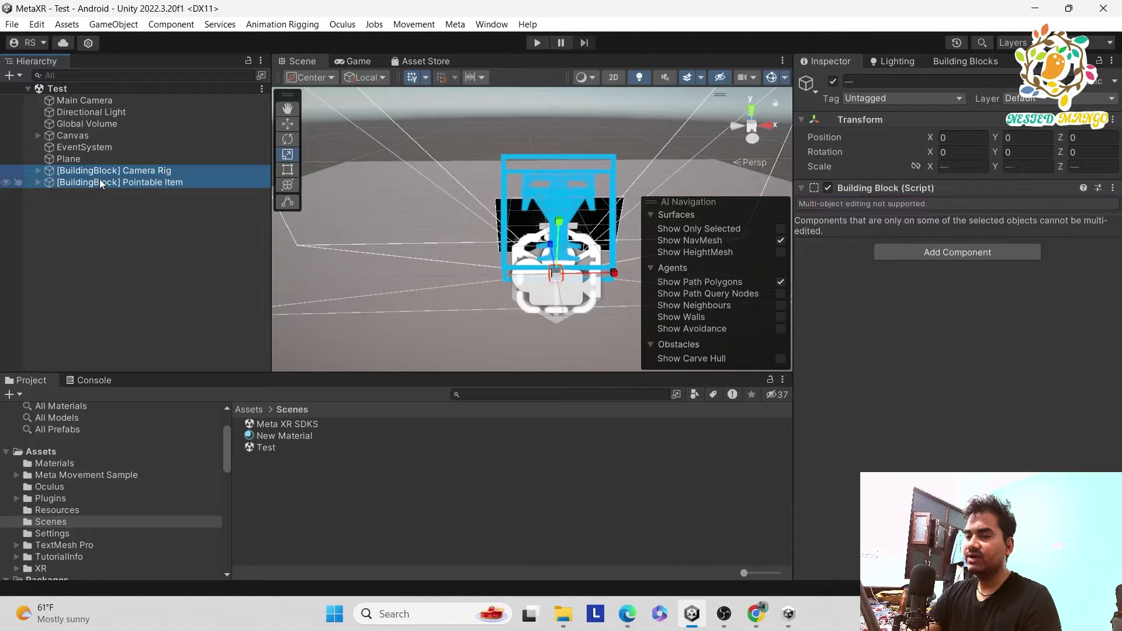
pyautogui.press('Delete')
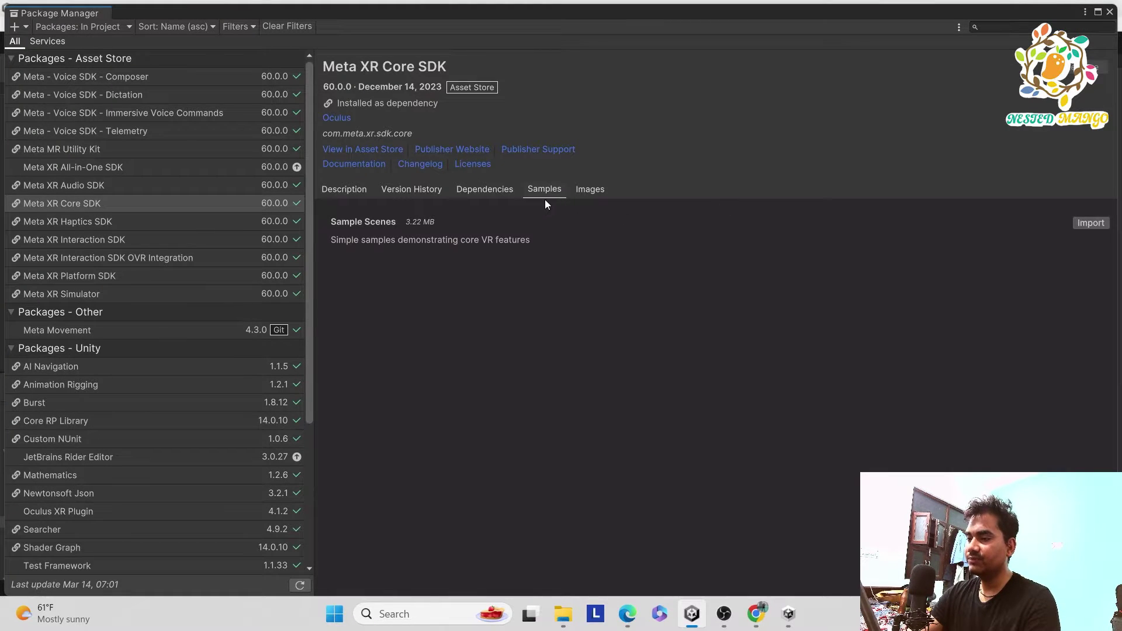
# - Add Meta XR Interaction SDK OVR Samples to My Assets from its Asset Store page
pyautogui.click(119, 260)
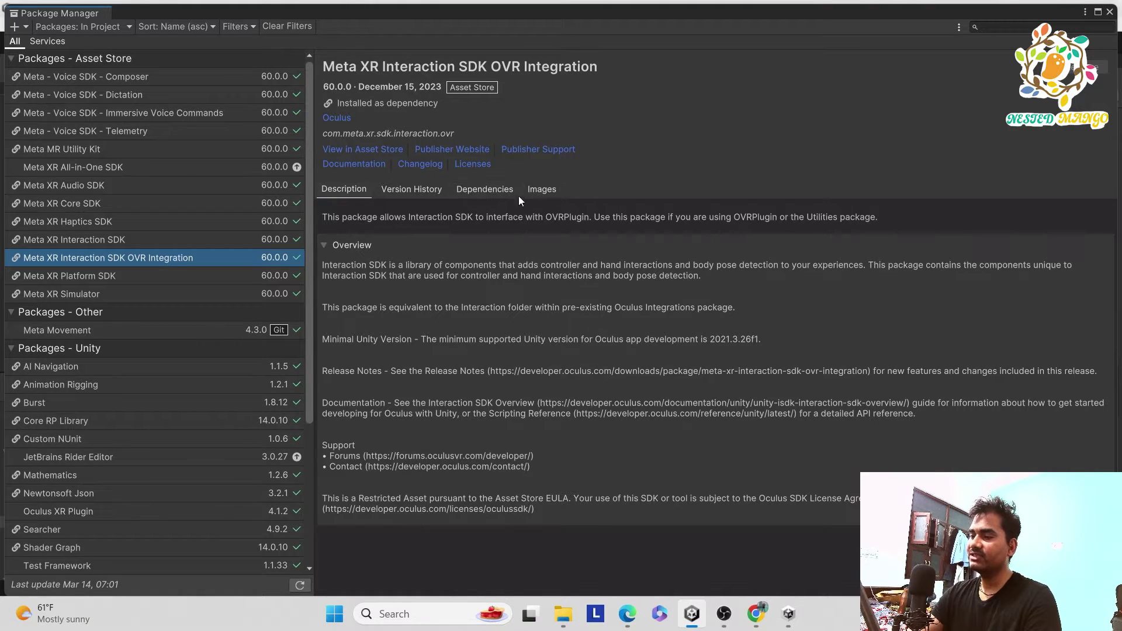
pyautogui.click(628, 614)
pyautogui.scroll(7, 790, 291)
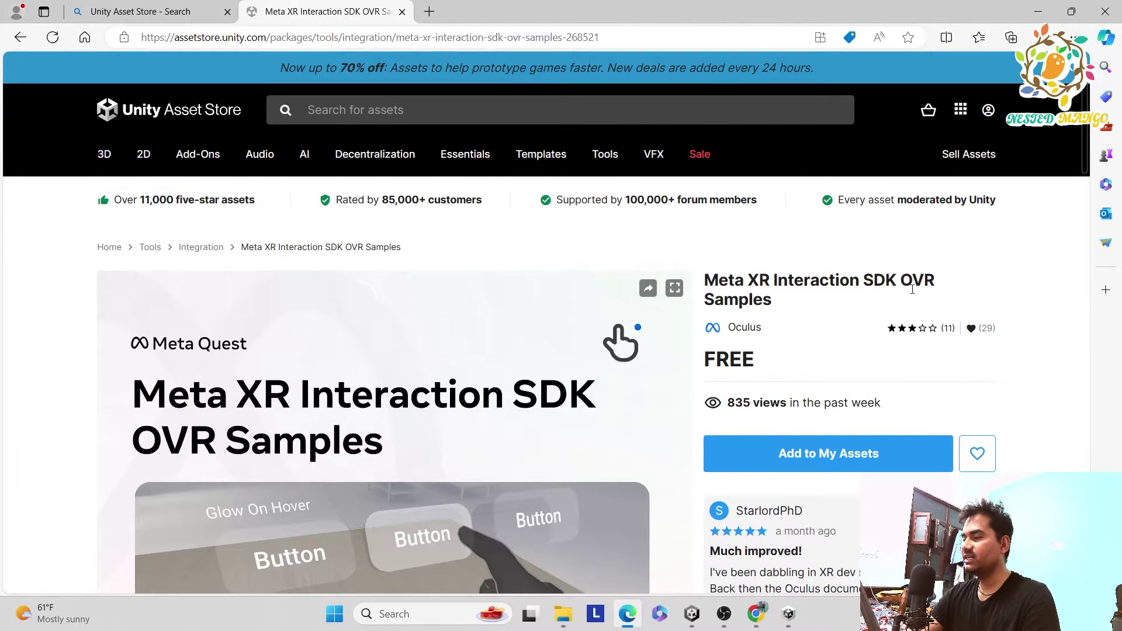
pyautogui.click(803, 450)
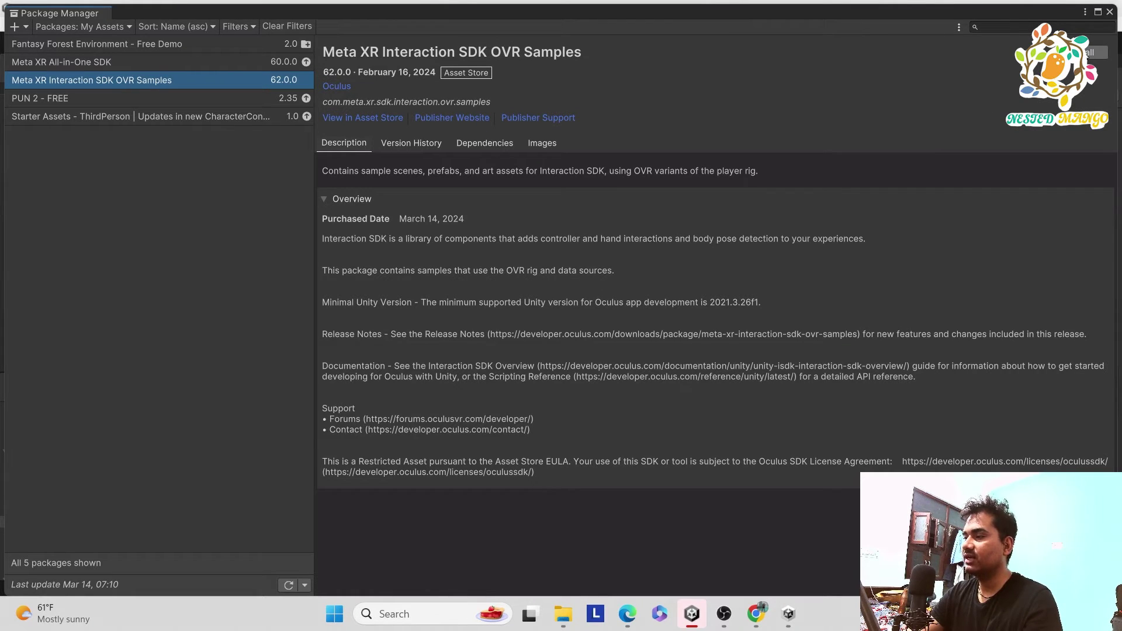
# - Install the Meta XR Interaction SDK OVR Samples 62.0.0 package
pyautogui.click(1091, 52)
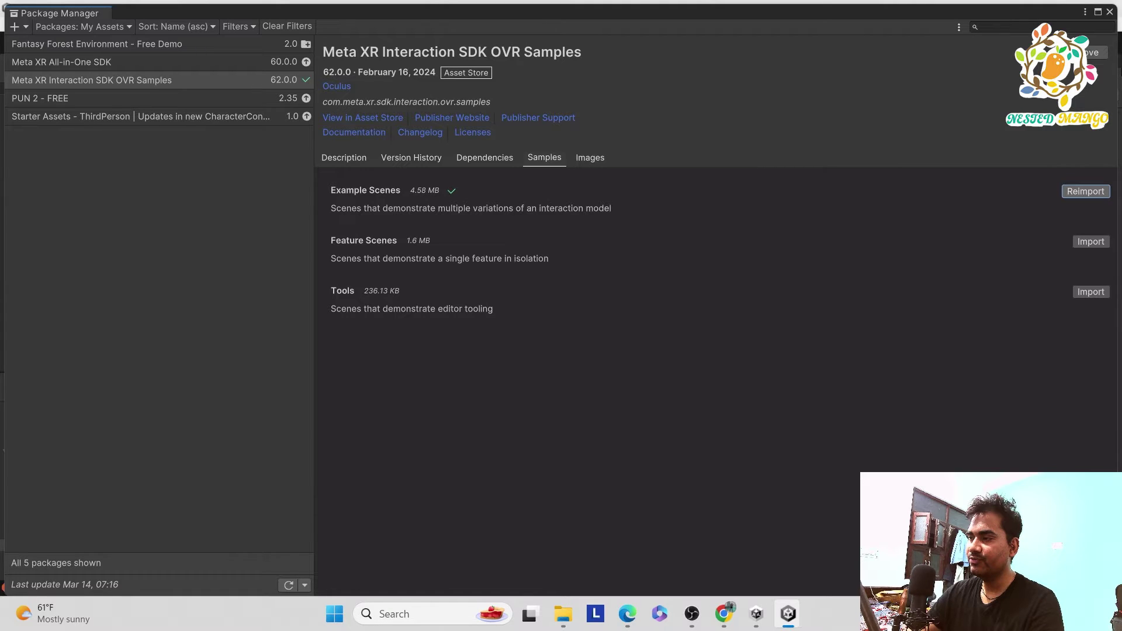
pyautogui.click(1097, 53)
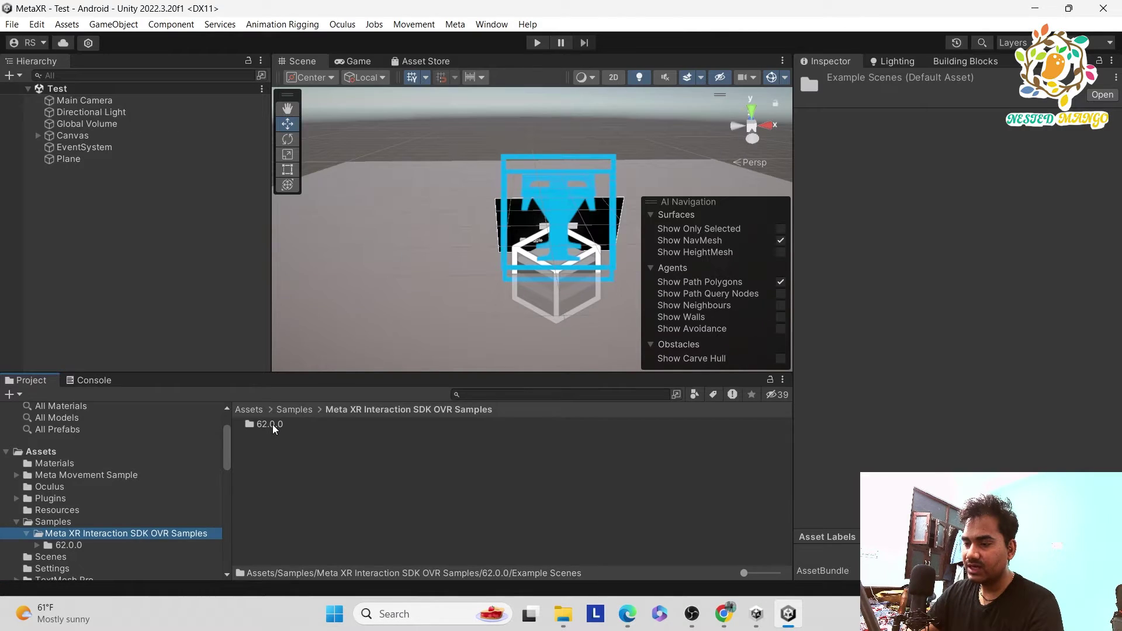
# - Open the RayExamples scene from the 62.0.0 Example Scenes and select its OVRCameraRig
pyautogui.doubleClick(271, 423)
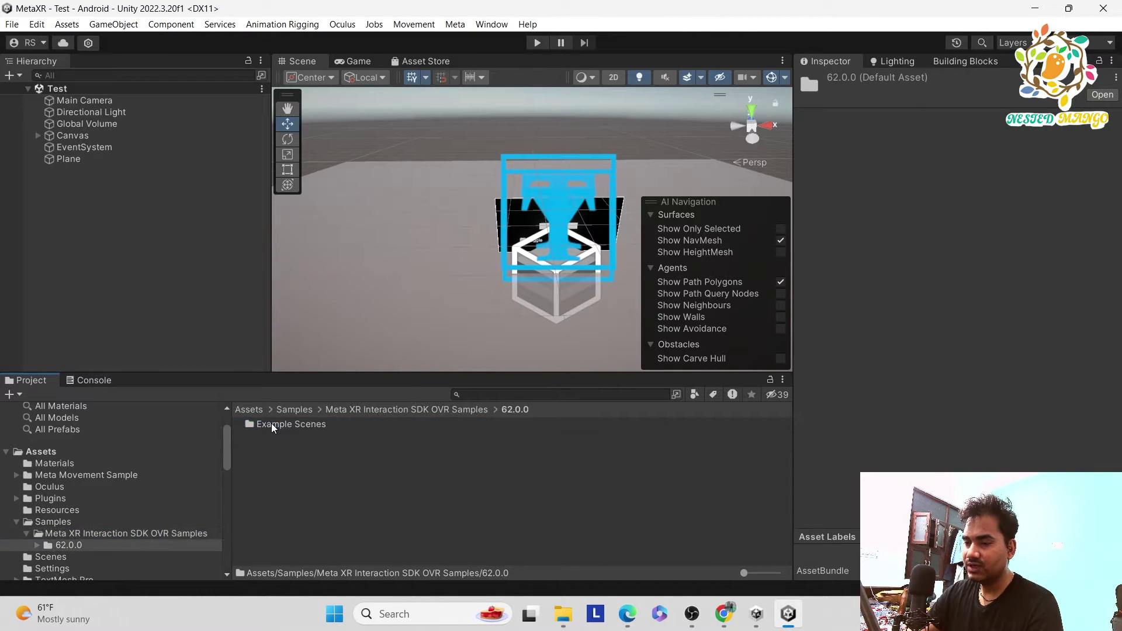
pyautogui.doubleClick(271, 424)
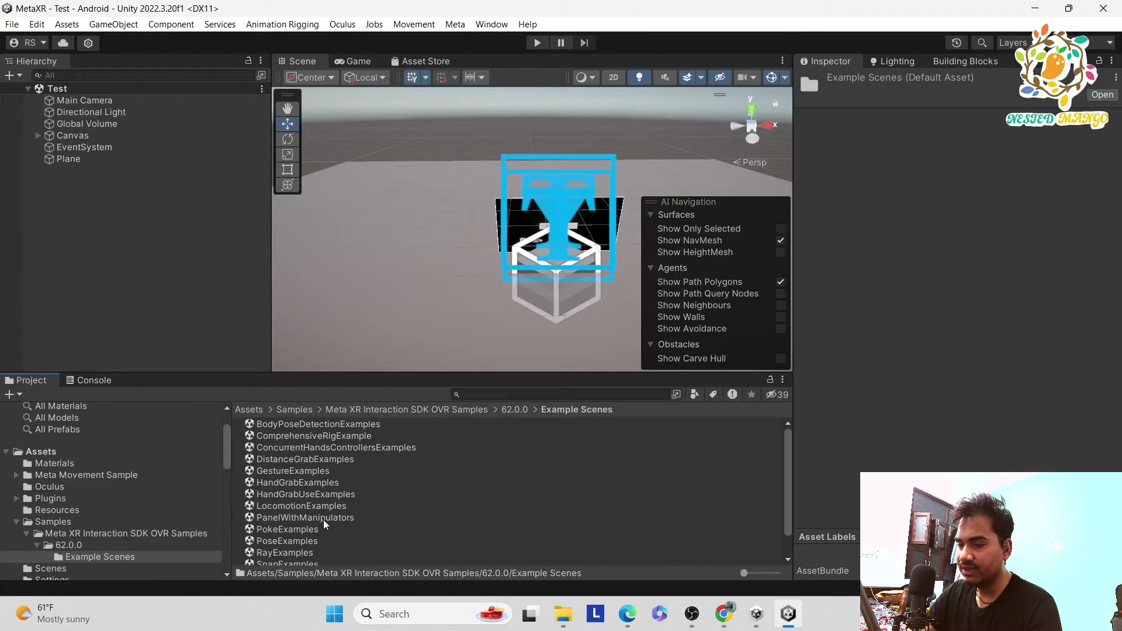
pyautogui.scroll(-1, 345, 494)
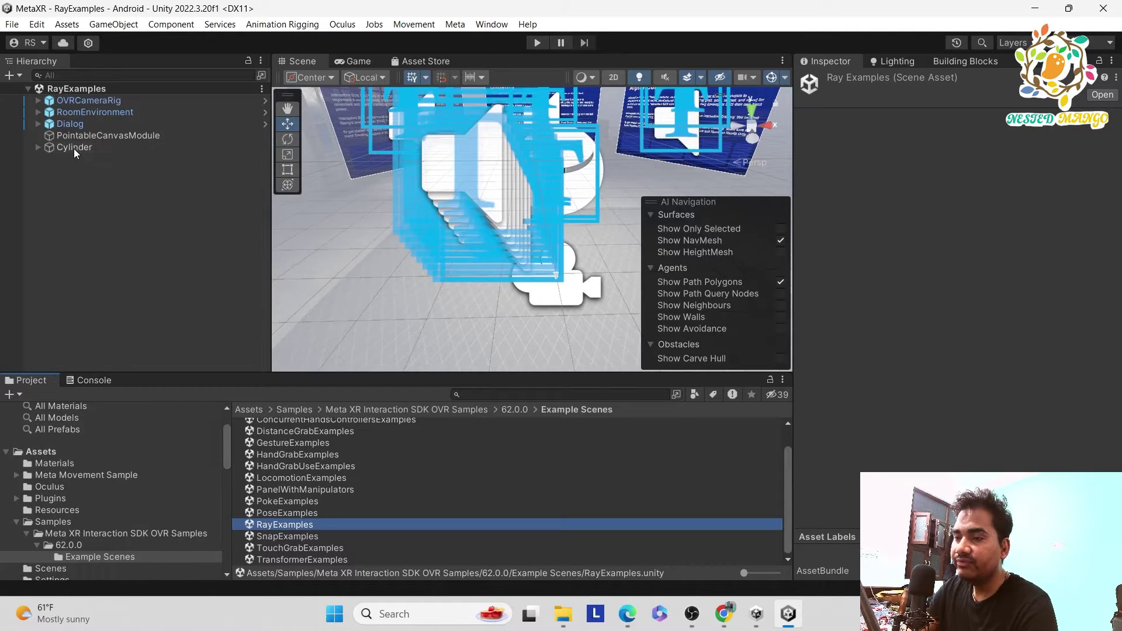
pyautogui.click(87, 100)
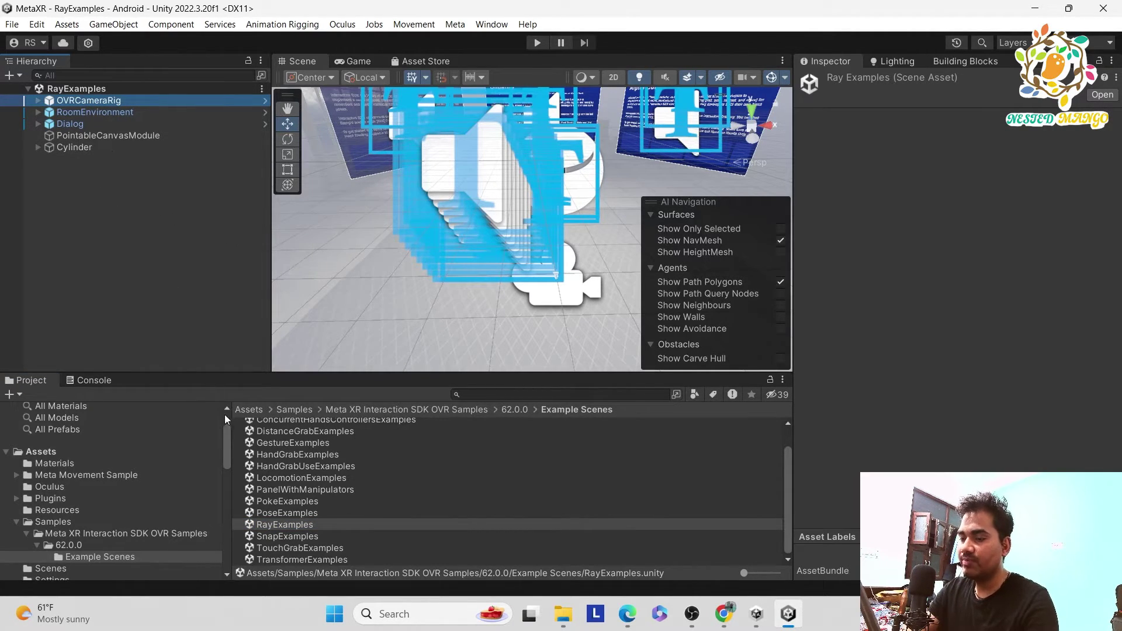
pyautogui.click(53, 454)
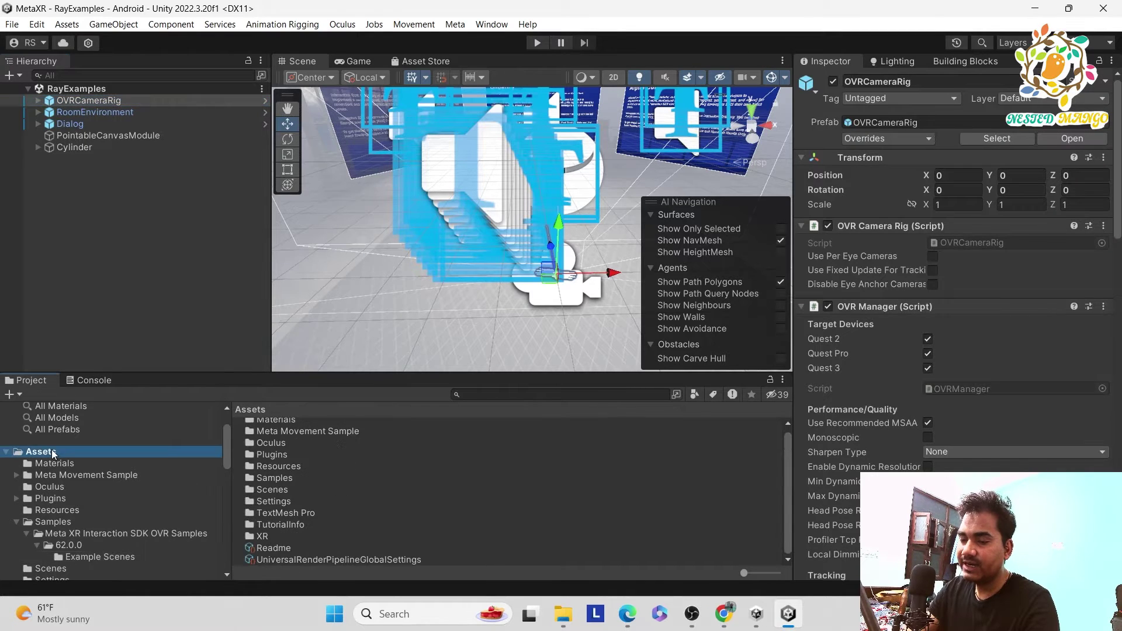
pyautogui.click(17, 522)
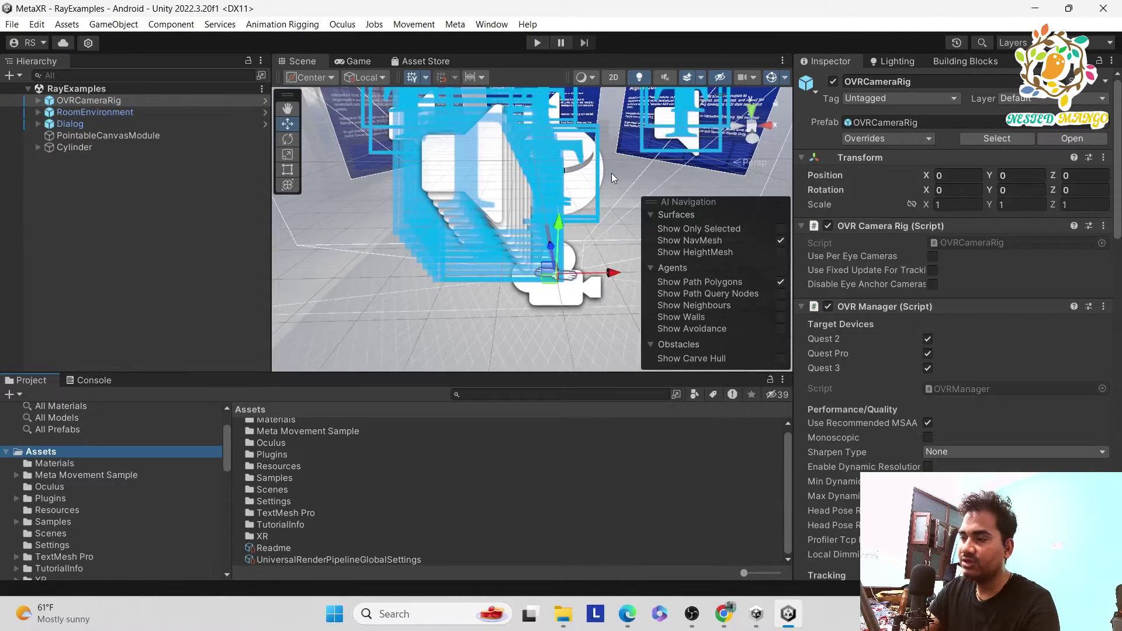
pyautogui.moveTo(537, 162); pyautogui.dragTo(552, 209, button='middle')
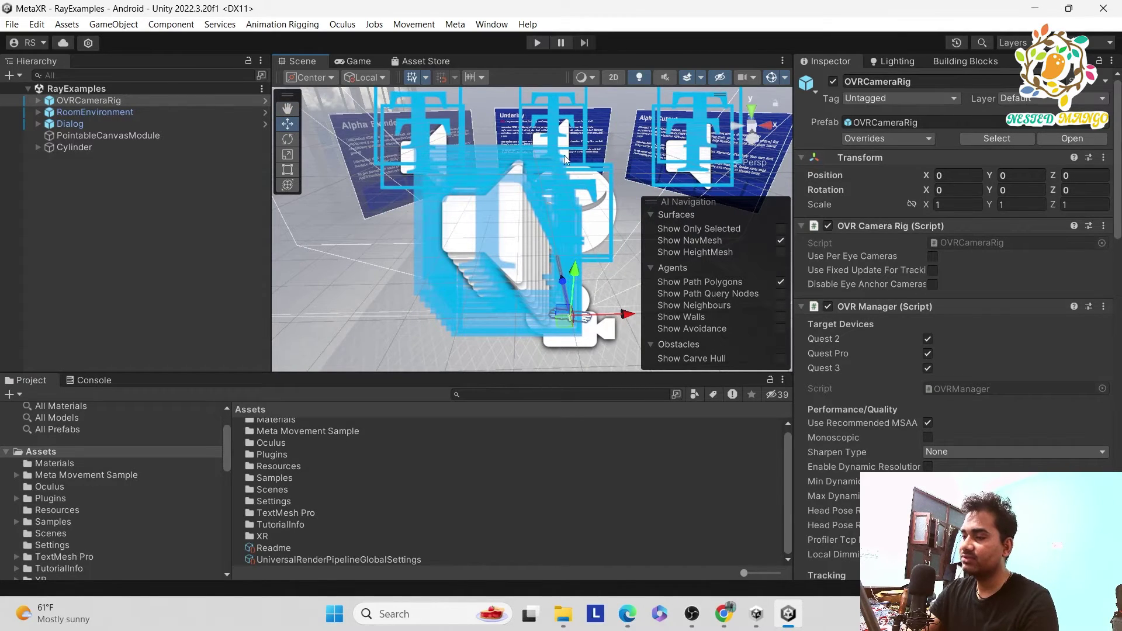
pyautogui.click(51, 532)
# - Open the Test scene and paste the copied OVRCameraRig into its hierarchy
pyautogui.doubleClick(266, 448)
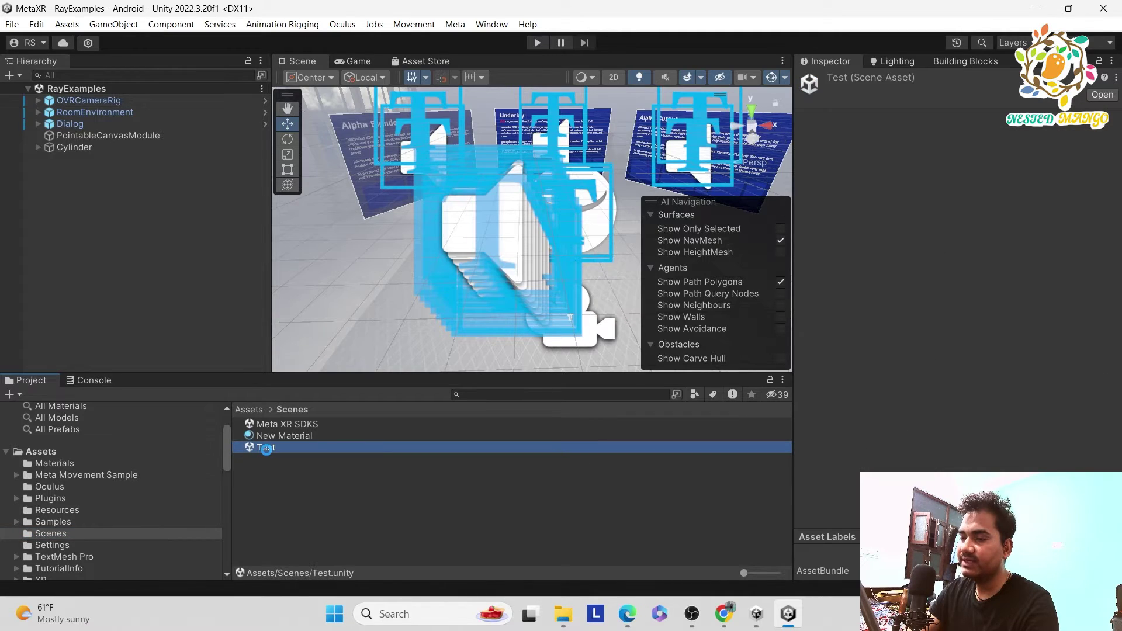
pyautogui.rightClick(114, 198)
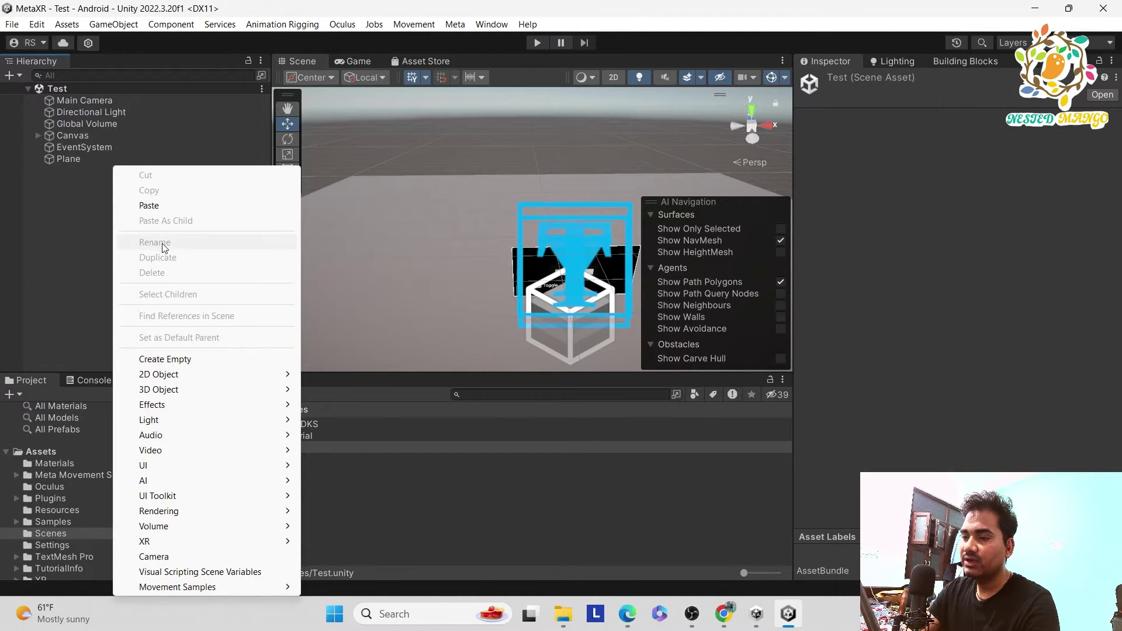
pyautogui.click(148, 206)
pyautogui.click(83, 213)
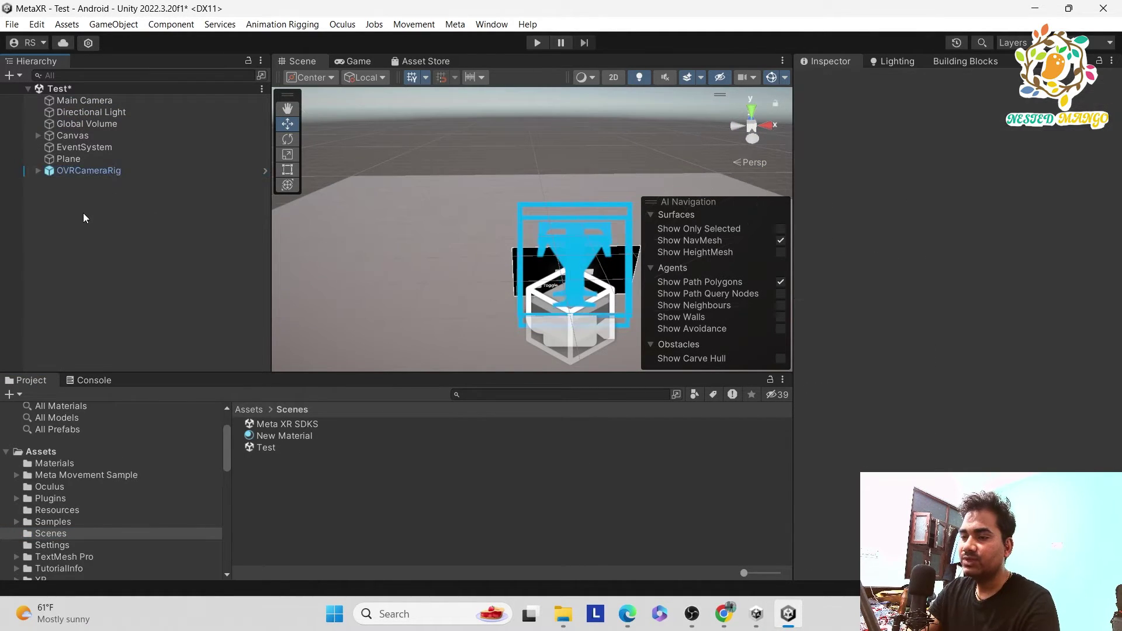
# - Delete the Main Camera, save the scene, and frame the view on the OVRCameraRig
pyautogui.click(106, 106)
pyautogui.press('Delete')
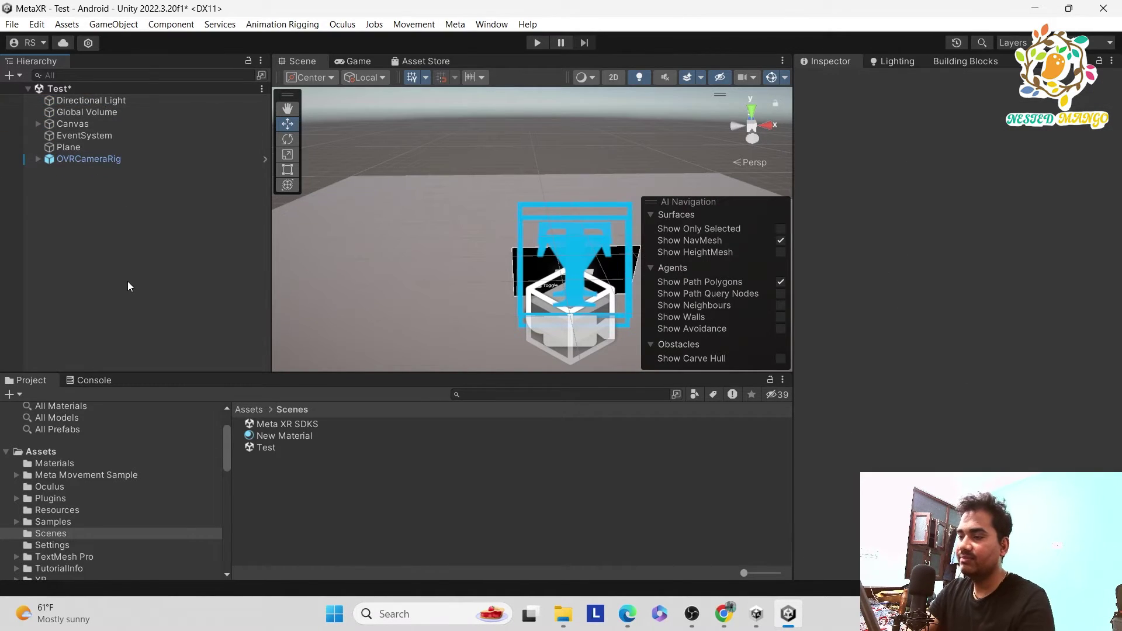
pyautogui.hotkey('ctrl', 's')
pyautogui.click(75, 161)
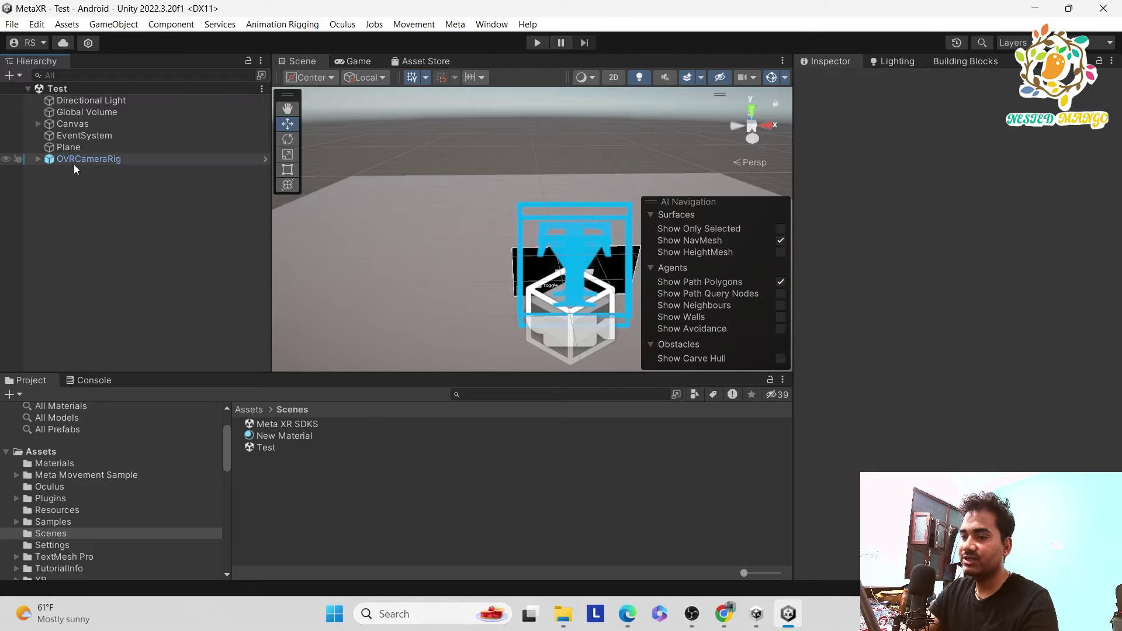
pyautogui.doubleClick(78, 160)
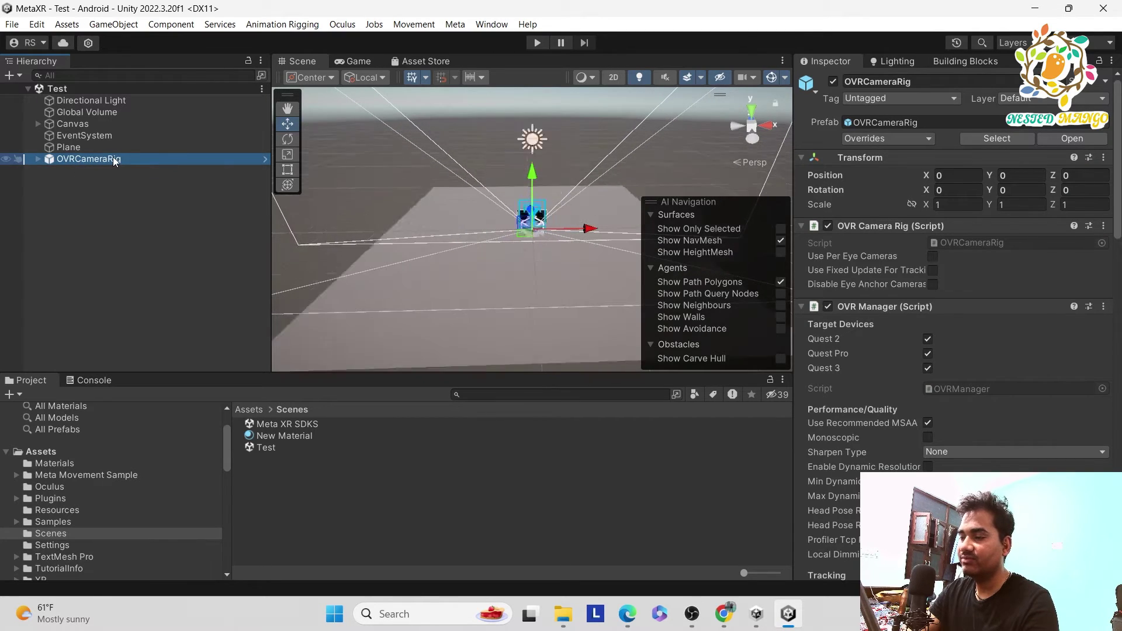
pyautogui.keyDown('alt'); pyautogui.moveTo(697, 200); pyautogui.dragTo(549, 236); pyautogui.keyUp('alt')
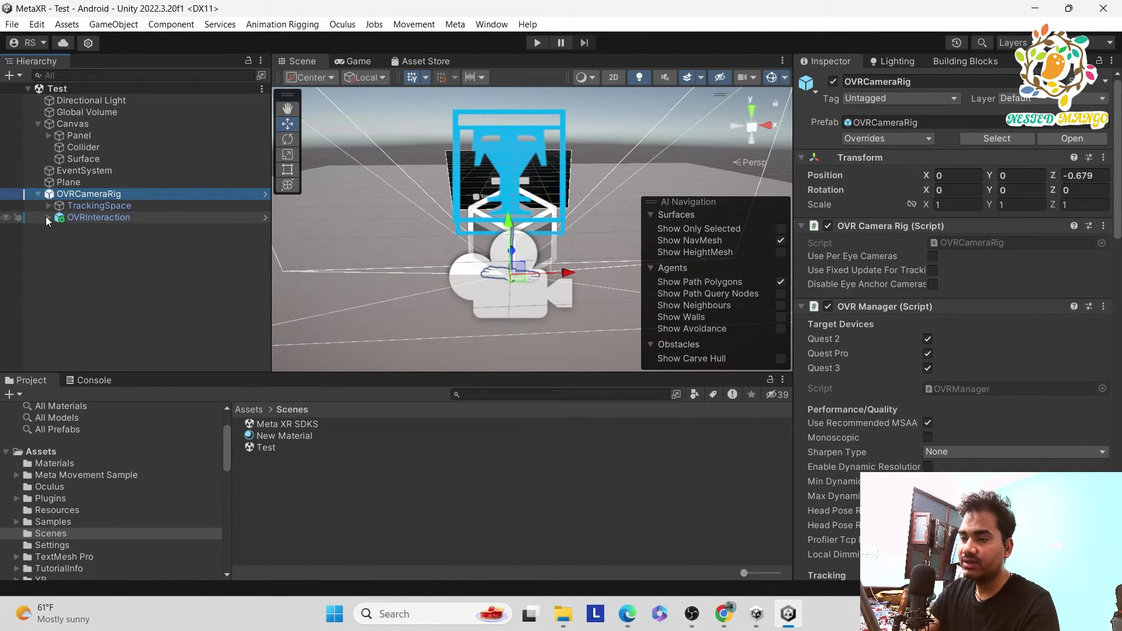
# - Expand OVRInteraction > OVRControllers > LeftController > ControllerInteractors and select ControllerRayInteractor
pyautogui.click(49, 217)
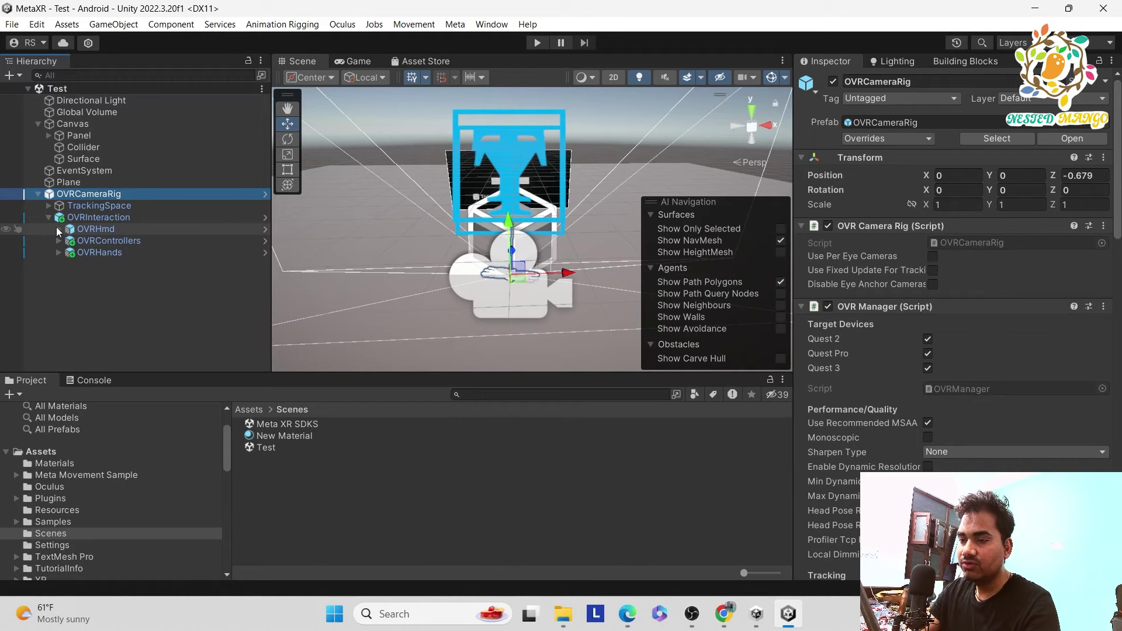
pyautogui.click(58, 240)
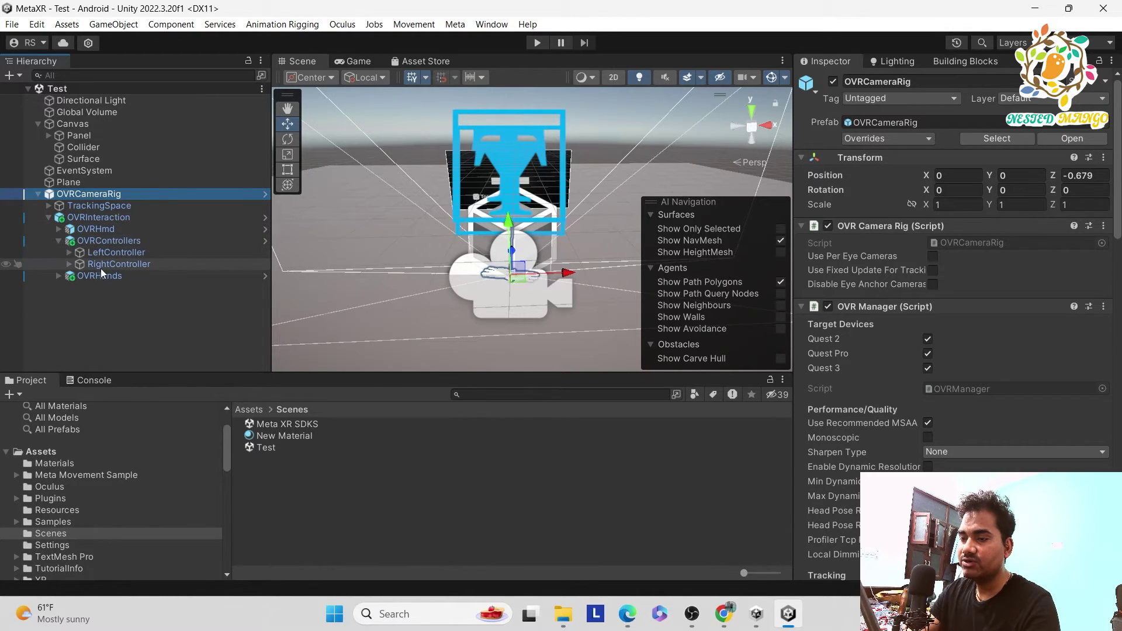
pyautogui.click(66, 254)
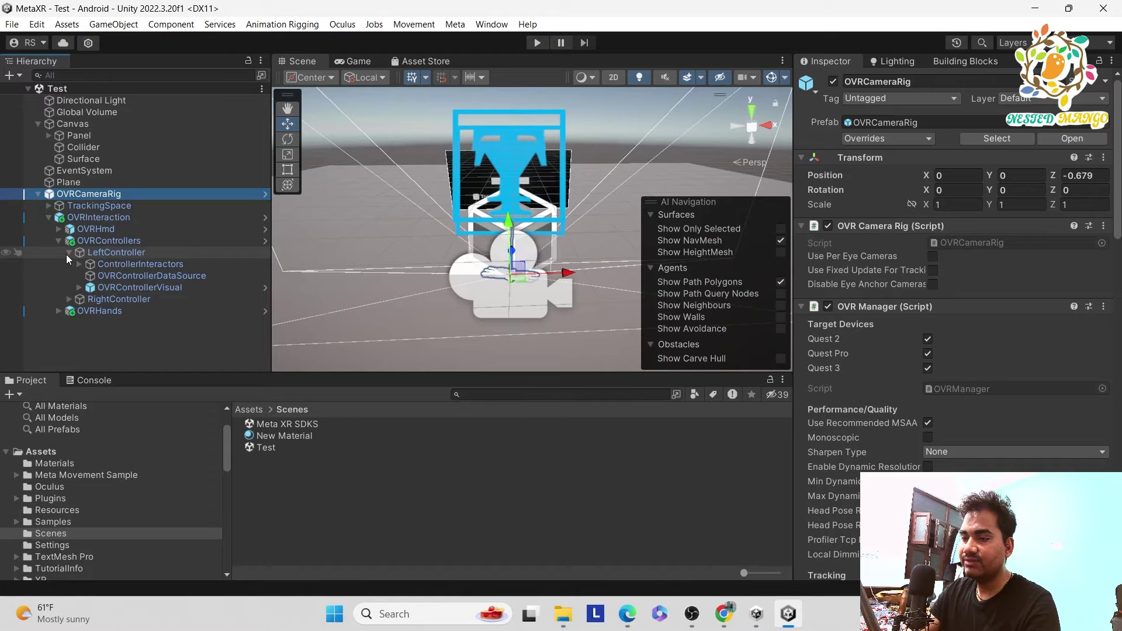
pyautogui.click(135, 268)
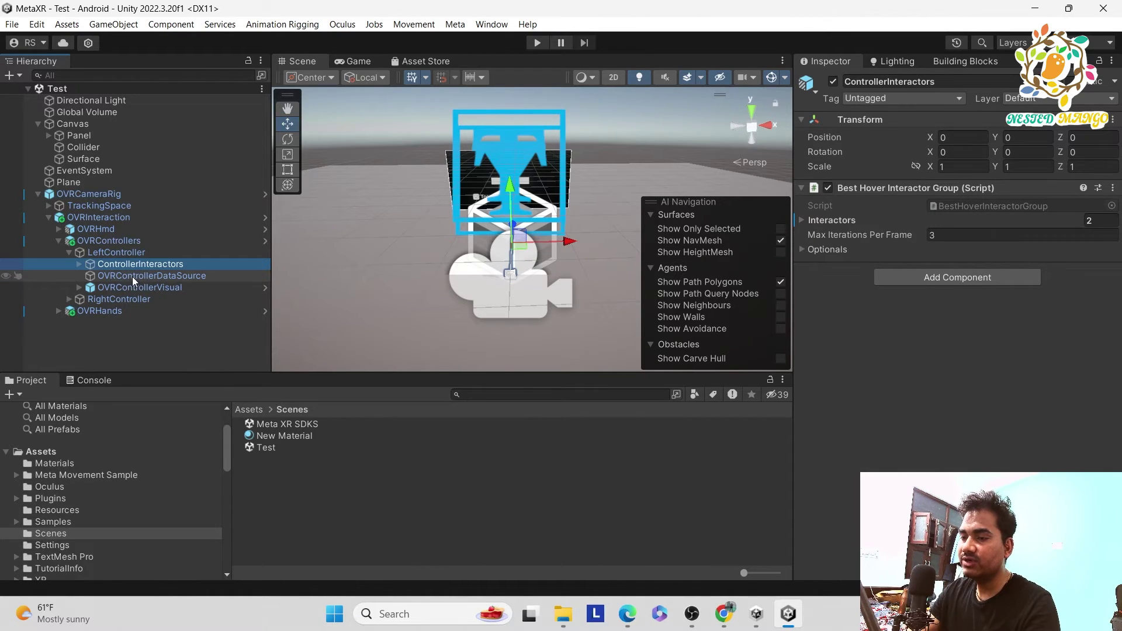
pyautogui.click(802, 249)
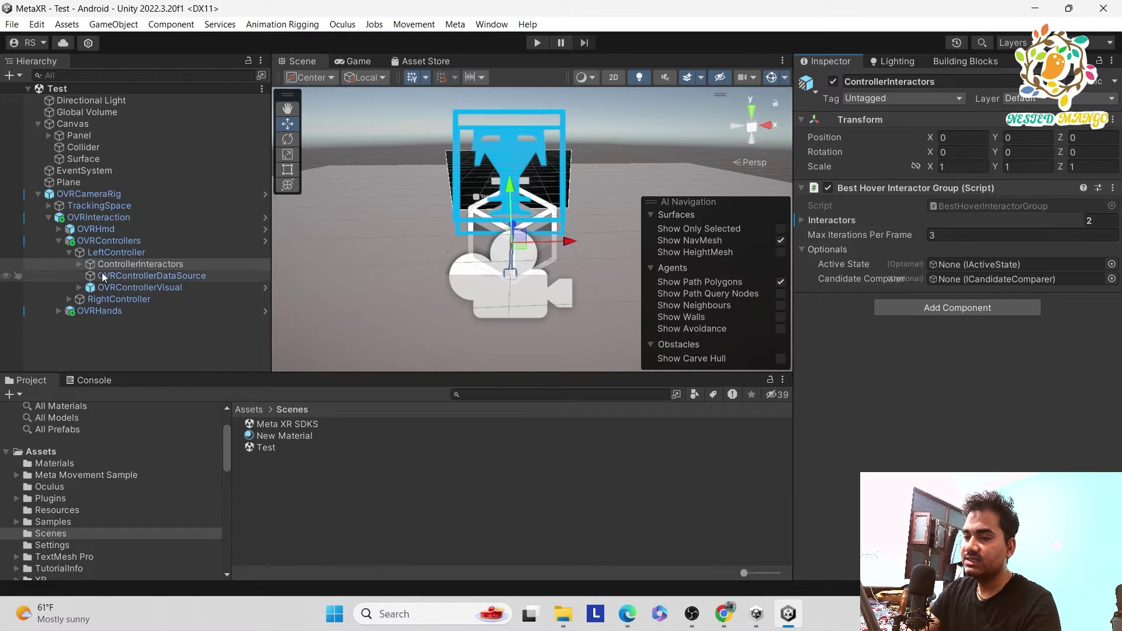
pyautogui.click(78, 266)
pyautogui.click(146, 276)
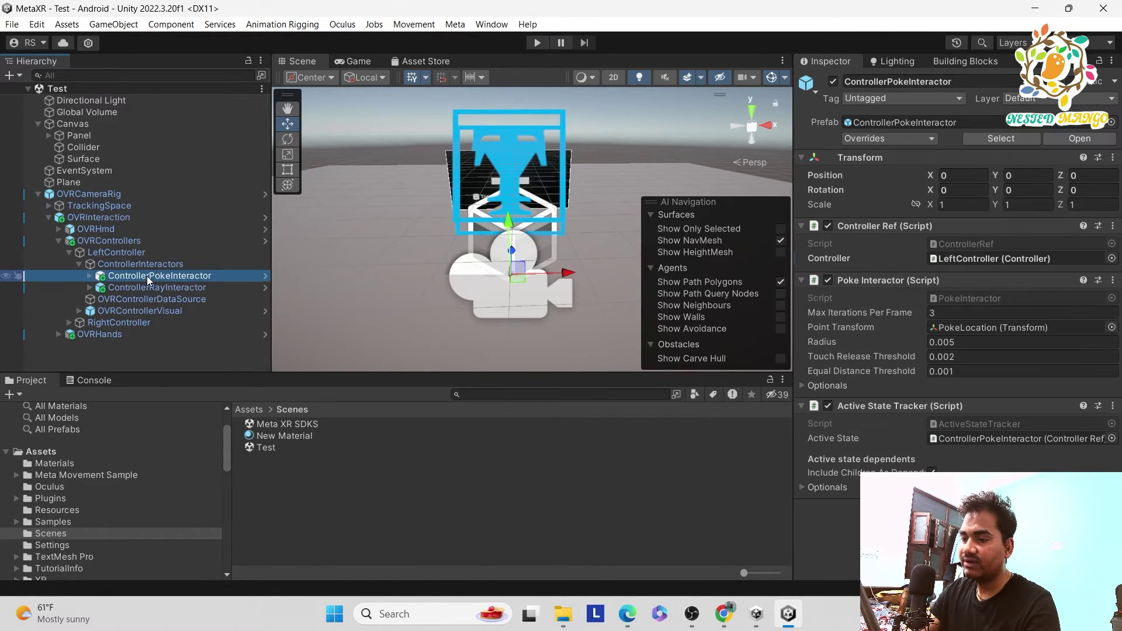
pyautogui.click(160, 289)
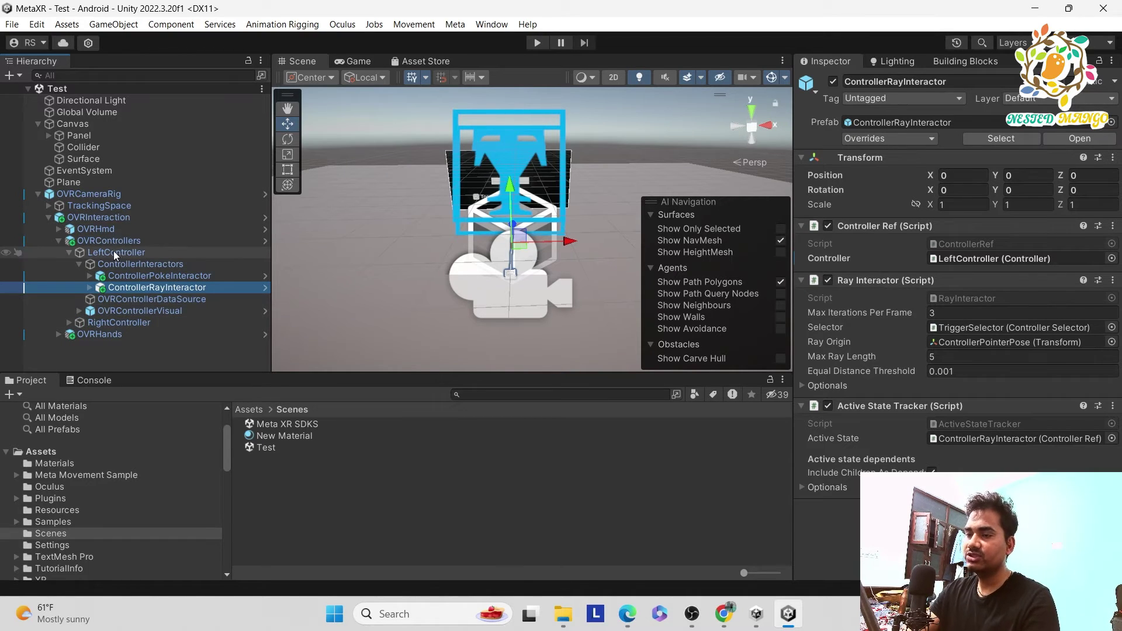
pyautogui.click(12, 24)
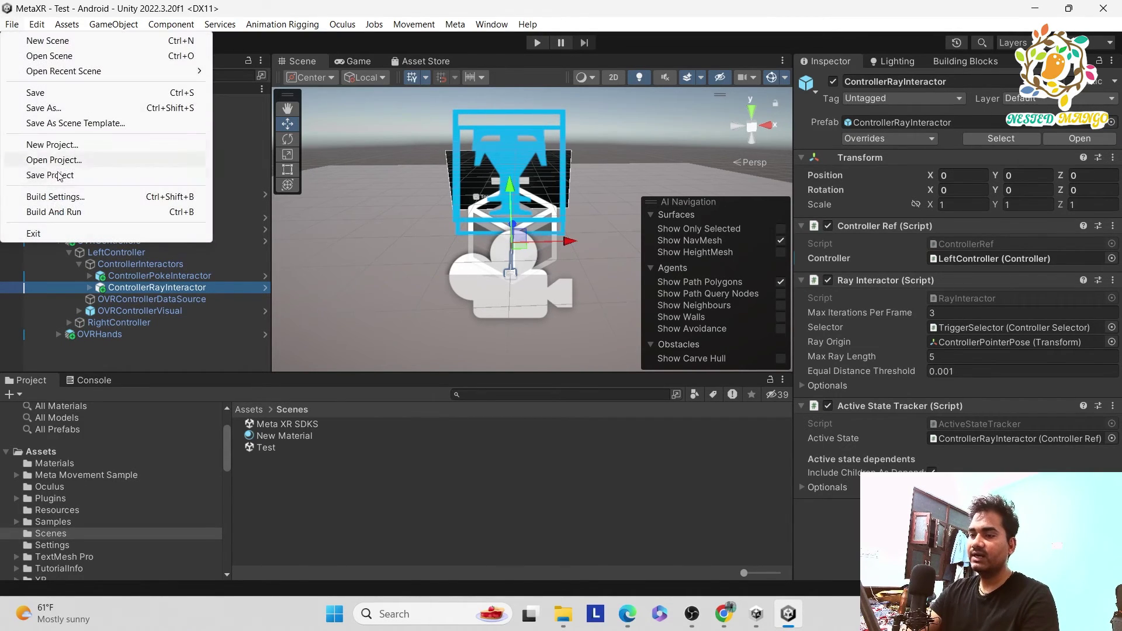
# - Build and run the scene on the Quest 3 and view its canvas with the Toggle and Click Me button in SideQuest
pyautogui.click(56, 197)
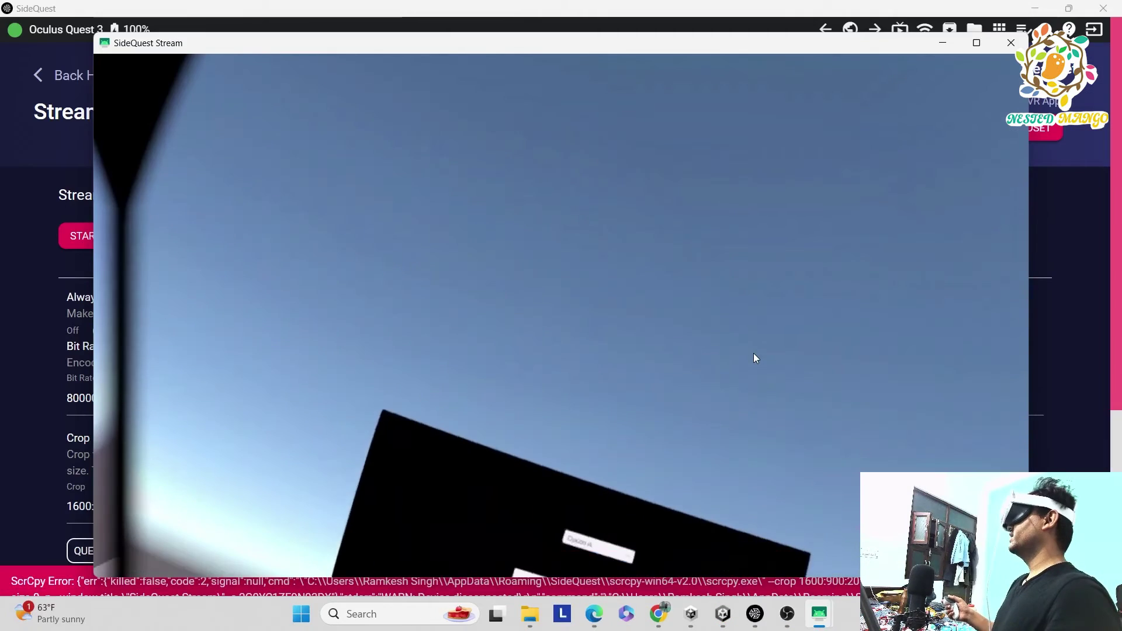